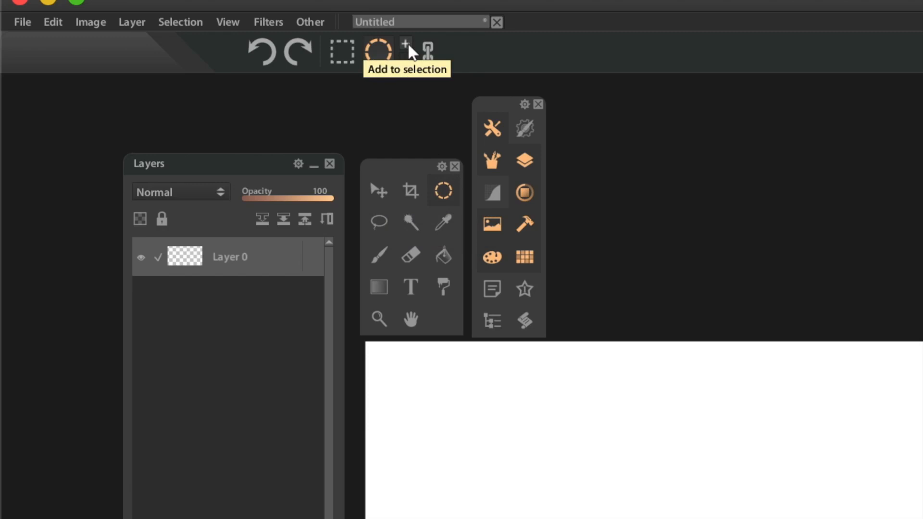
Build one merged selection from a large central circle and several smaller overlapping circles around its edge, using add-to-selection mode.
{"action": "left_click", "coordinate": [410, 46]}
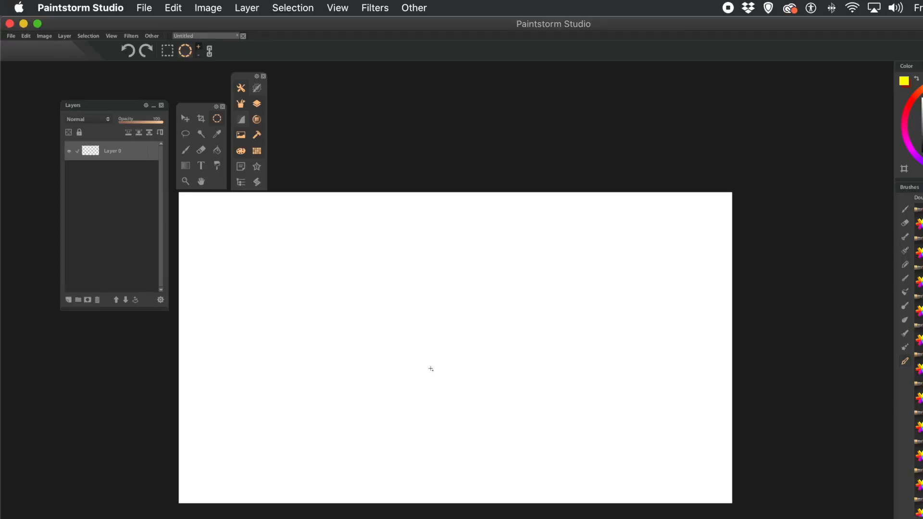
{"action": "left_click_drag", "start_coordinate": [435, 334], "coordinate": [505, 405]}
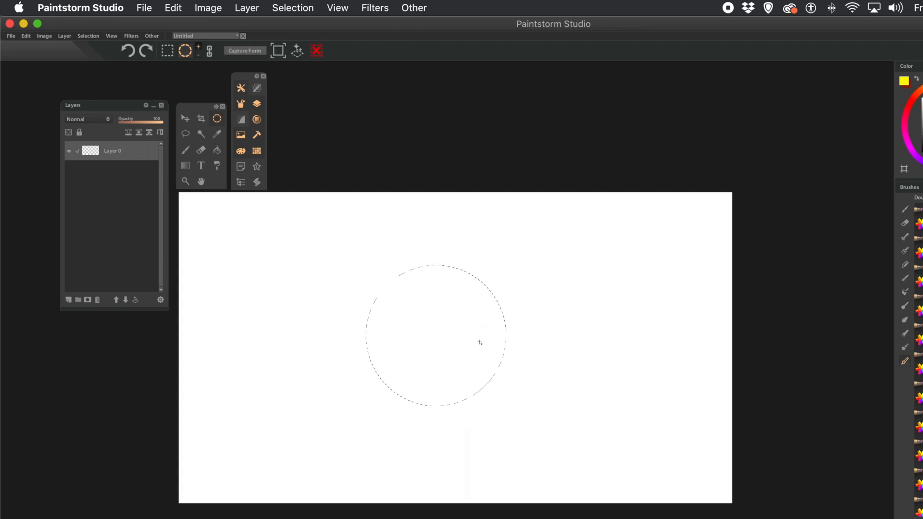
{"action": "left_click_drag", "start_coordinate": [476, 340], "coordinate": [524, 387]}
{"action": "left_click_drag", "start_coordinate": [363, 262], "coordinate": [404, 305]}
{"action": "left_click_drag", "start_coordinate": [339, 351], "coordinate": [377, 387]}
{"action": "left_click_drag", "start_coordinate": [490, 380], "coordinate": [526, 414]}
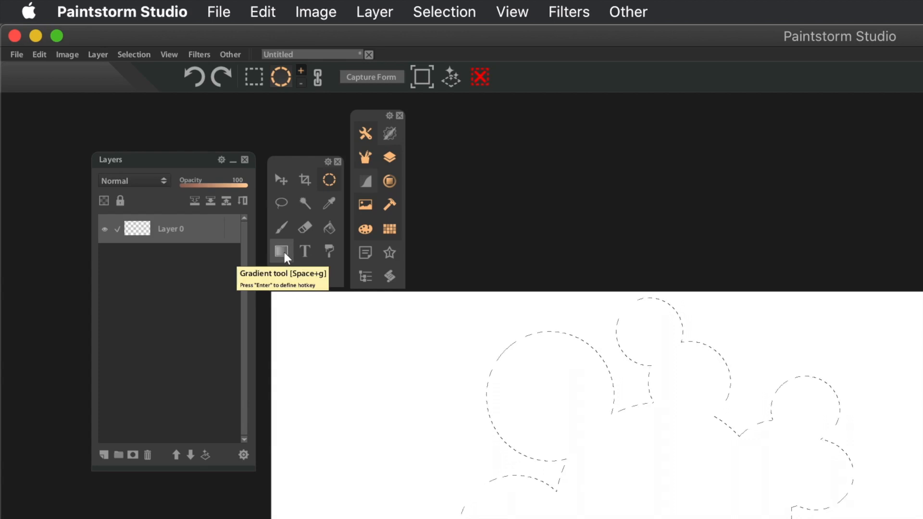
Choose the striped gold-and-black preset for the Gradient tool.
{"action": "left_click", "coordinate": [283, 253]}
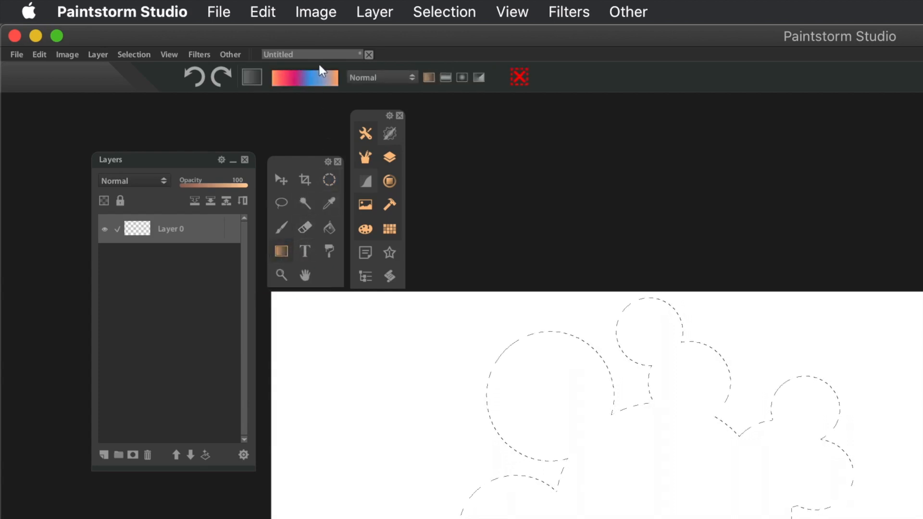
{"action": "left_click", "coordinate": [315, 77]}
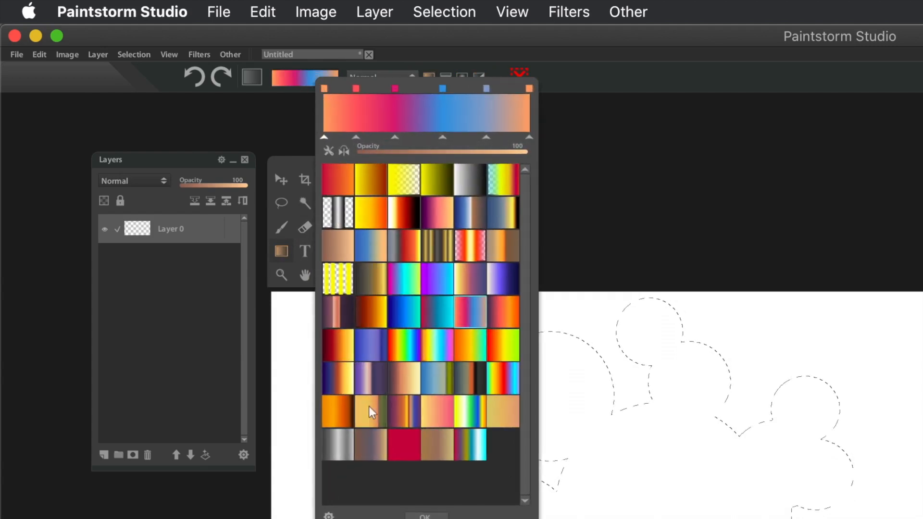
{"action": "left_click", "coordinate": [335, 416]}
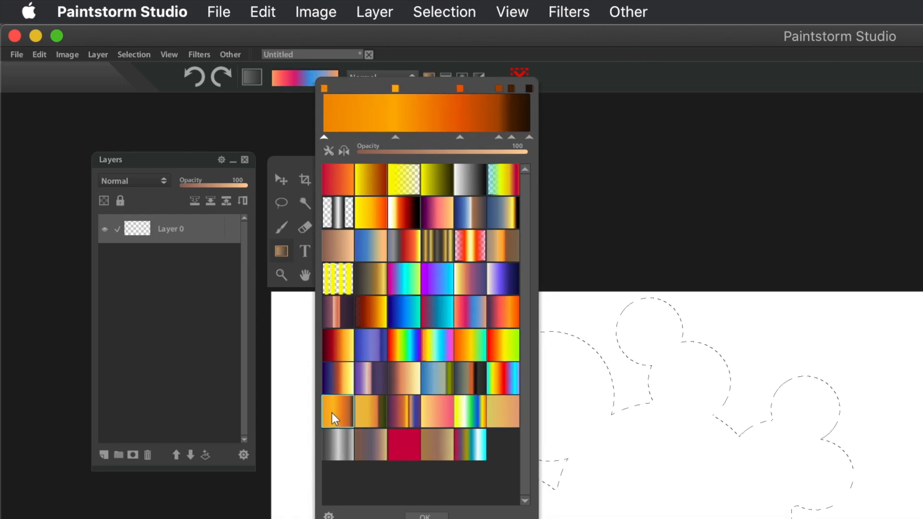
{"action": "left_click", "coordinate": [443, 245]}
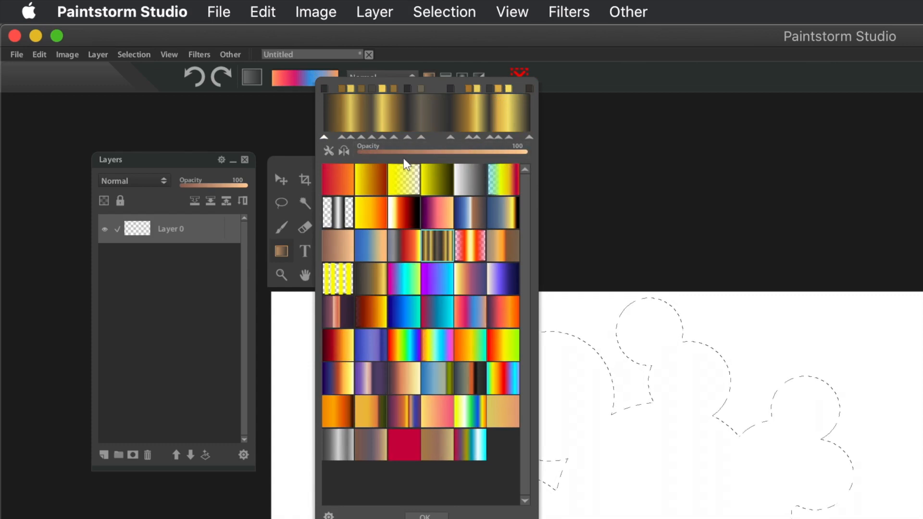
{"action": "left_click", "coordinate": [439, 517]}
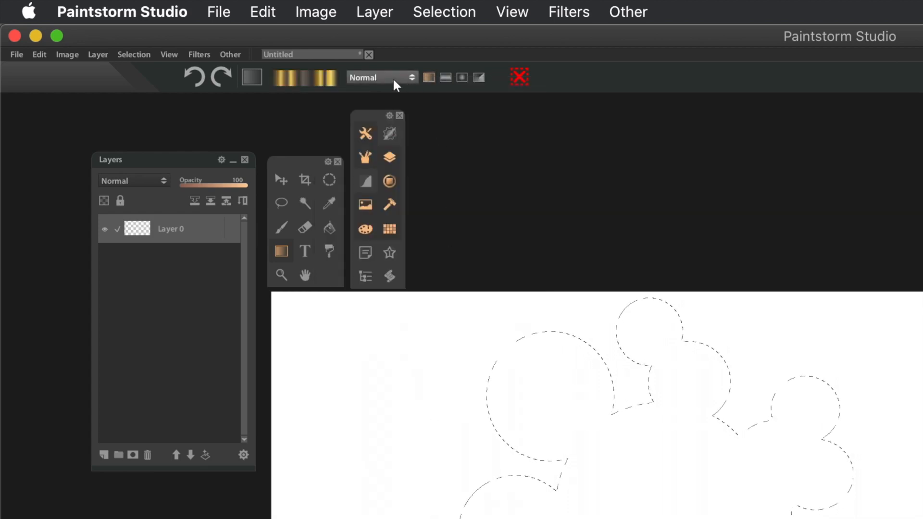
Set the gradient's blending mode to Difference and its shape to radial.
{"action": "left_click", "coordinate": [357, 78]}
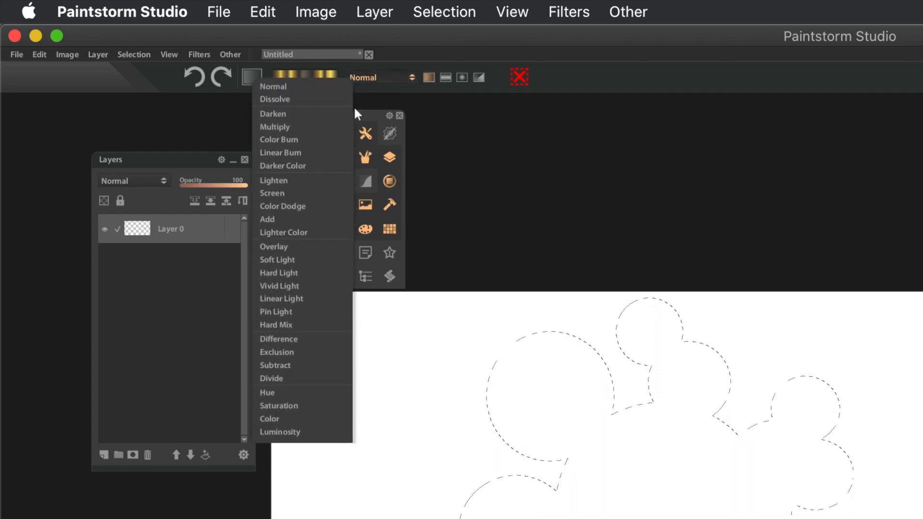
{"action": "left_click", "coordinate": [312, 338]}
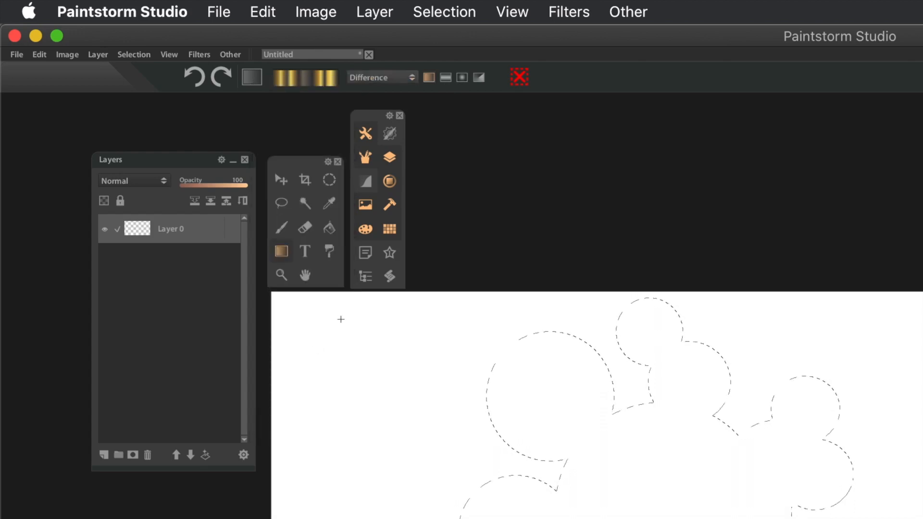
{"action": "left_click", "coordinate": [461, 78]}
Add a new layer and fill the circle selection with overlapping radial gradients started from different points.
{"action": "left_click", "coordinate": [374, 13]}
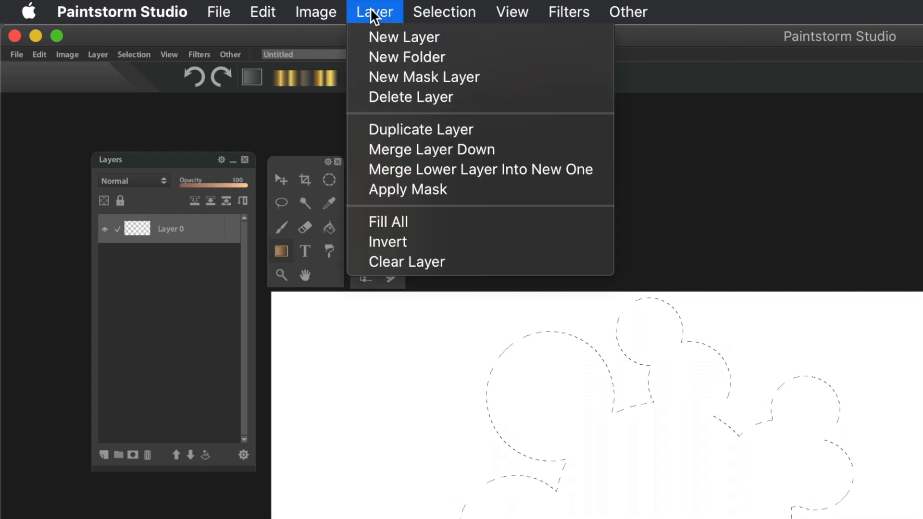
{"action": "left_click", "coordinate": [379, 39]}
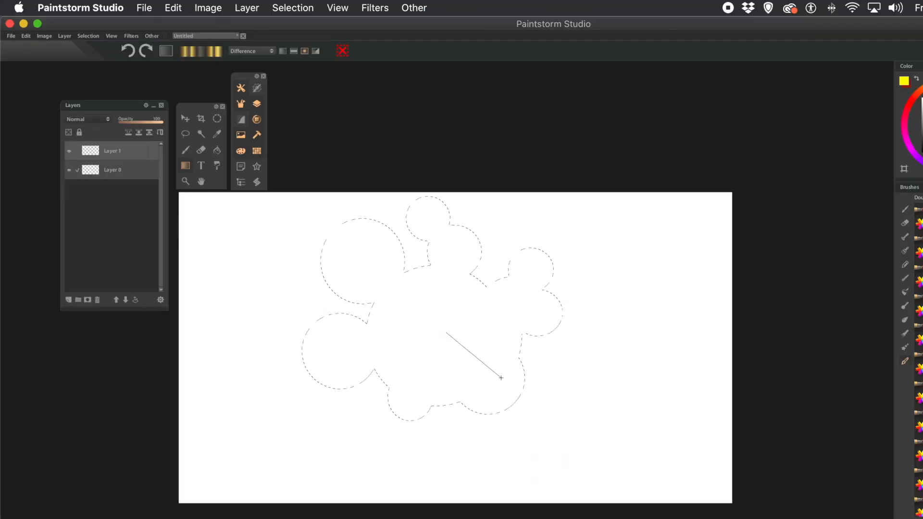
{"action": "left_click_drag", "start_coordinate": [521, 391], "coordinate": [522, 391]}
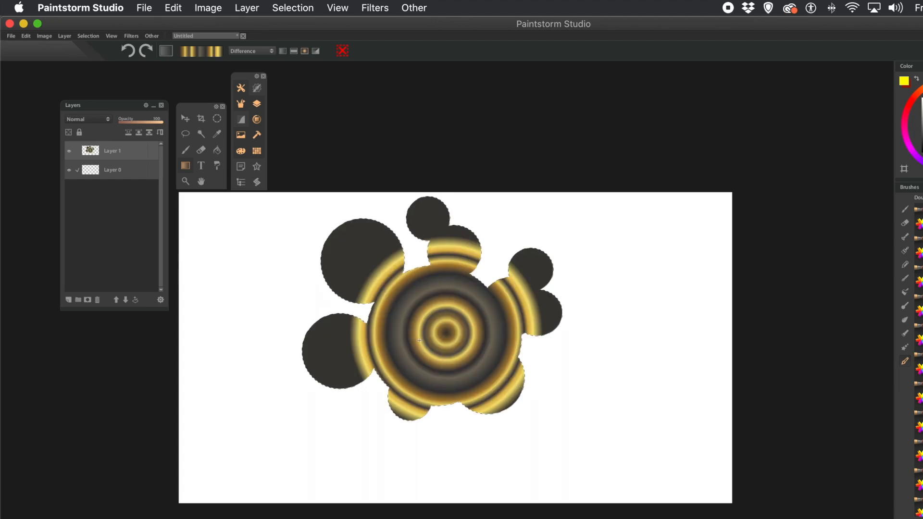
{"action": "key", "text": "super+z"}
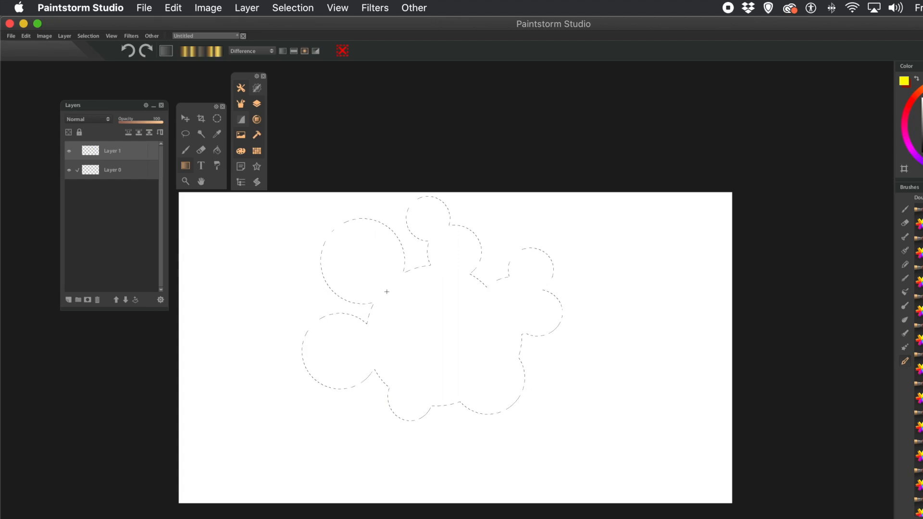
{"action": "left_click_drag", "start_coordinate": [554, 391], "coordinate": [555, 393]}
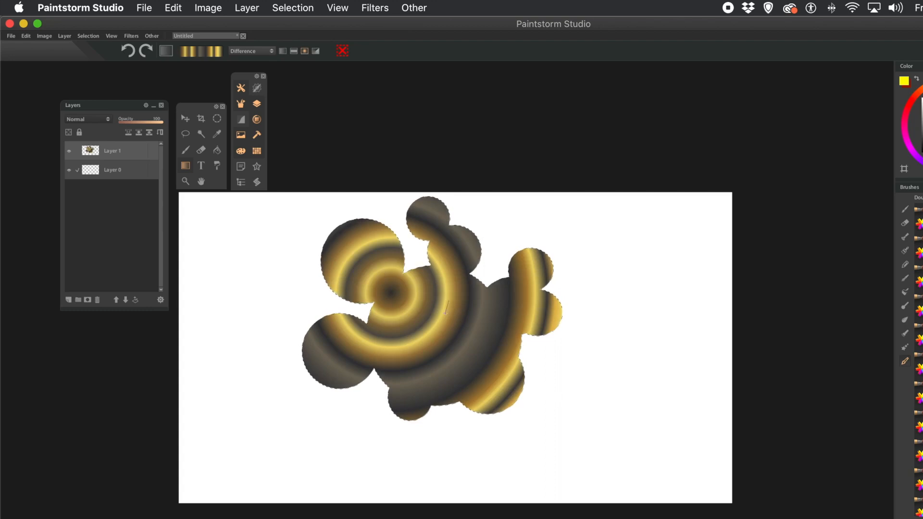
{"action": "left_click_drag", "start_coordinate": [408, 438], "coordinate": [366, 474]}
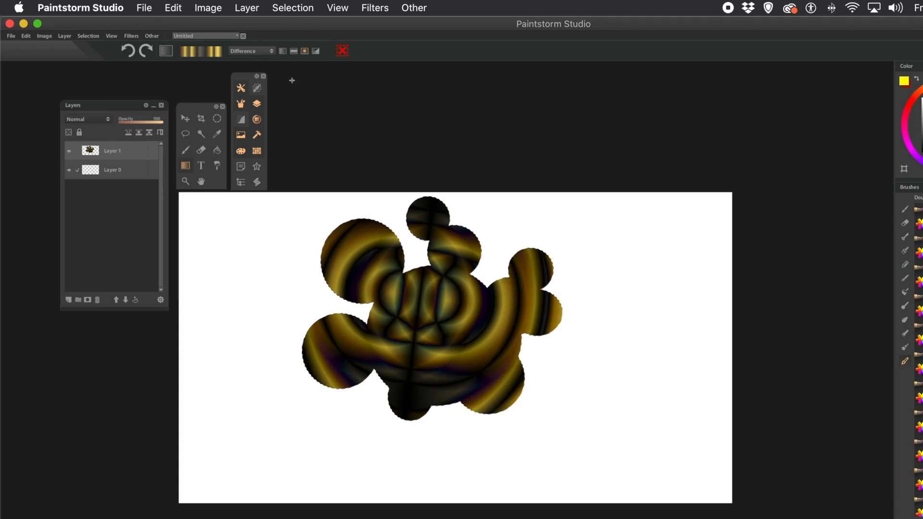
Clear the selection and move the gradient-filled shape slightly down and to the left on the canvas.
{"action": "left_click", "coordinate": [301, 9]}
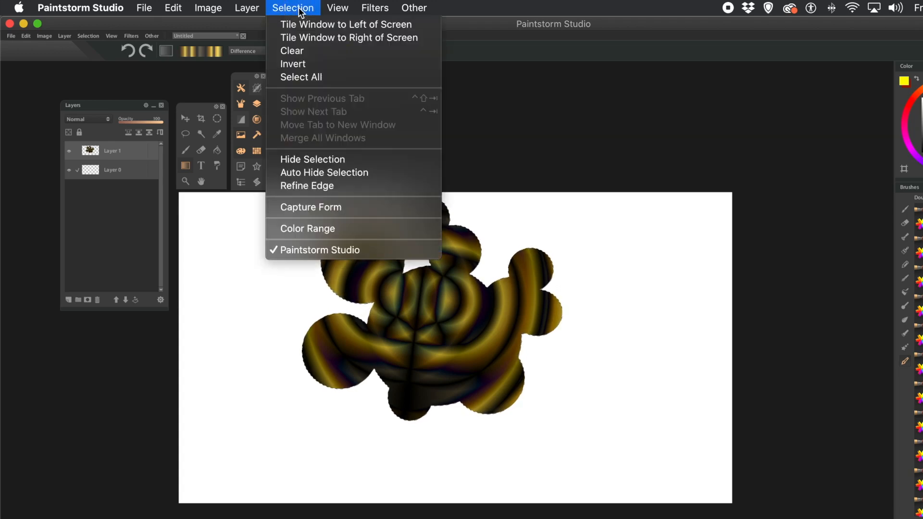
{"action": "left_click", "coordinate": [298, 51]}
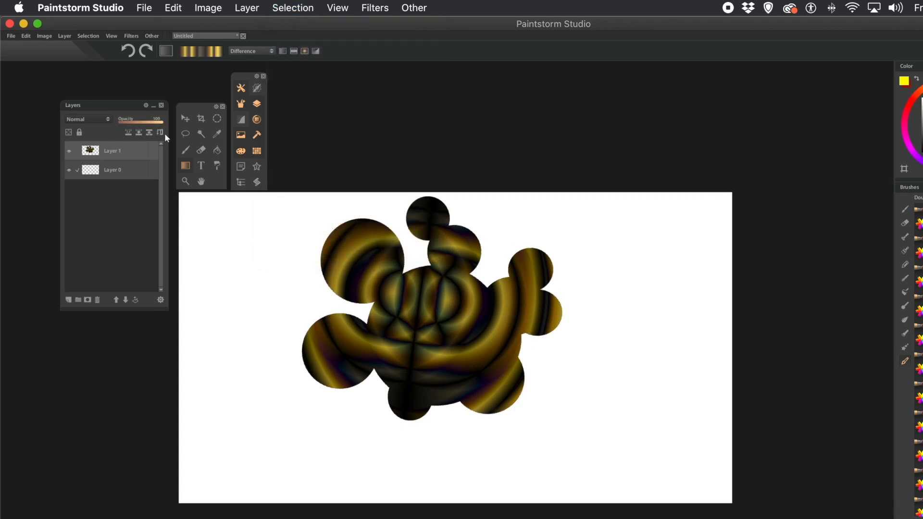
{"action": "left_click", "coordinate": [188, 119]}
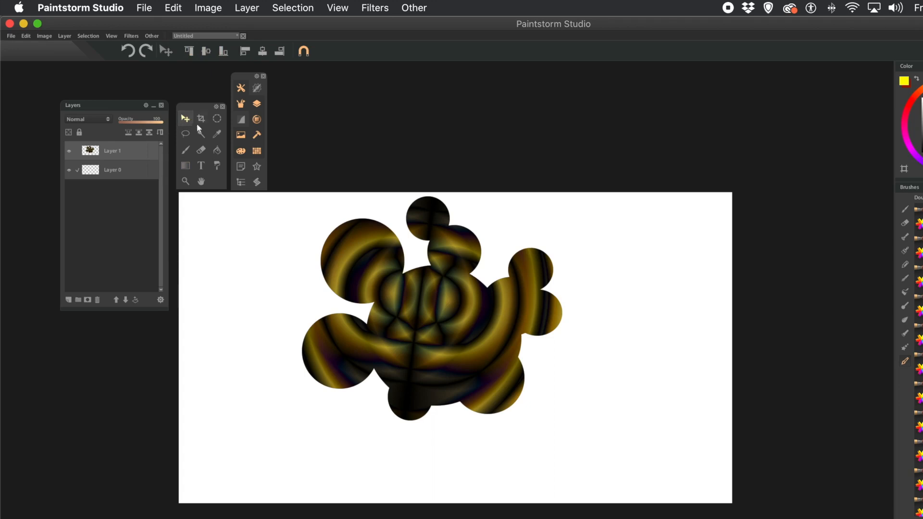
{"action": "left_click_drag", "start_coordinate": [452, 318], "coordinate": [442, 350]}
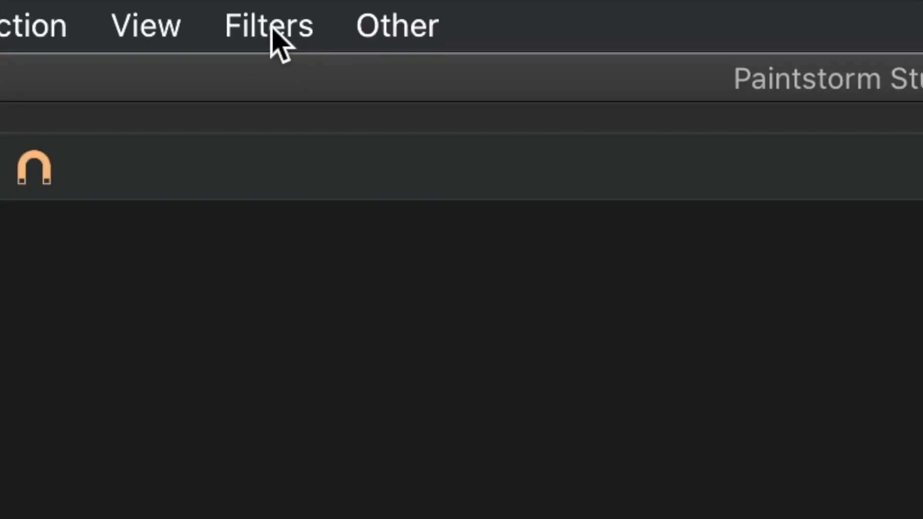
Start the Warp filter on the shape with its resolution set to Quarter.
{"action": "left_click", "coordinate": [278, 33]}
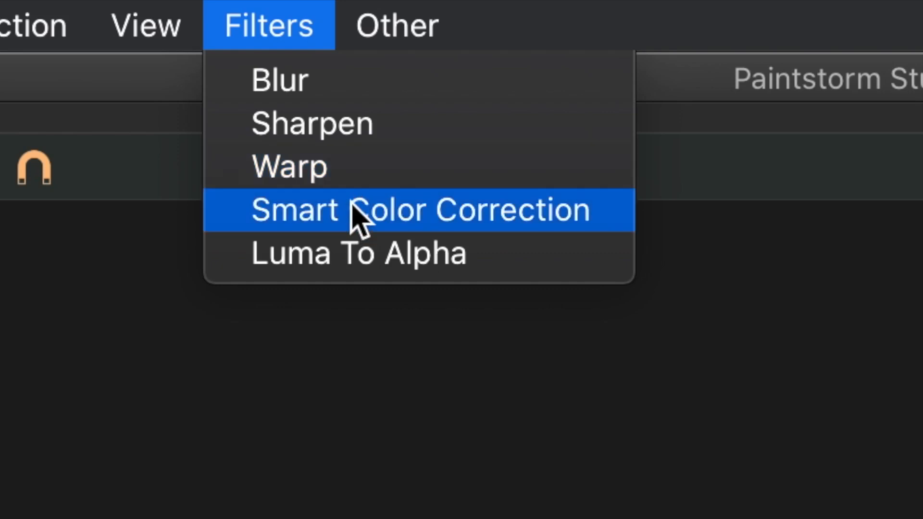
{"action": "left_click", "coordinate": [334, 172]}
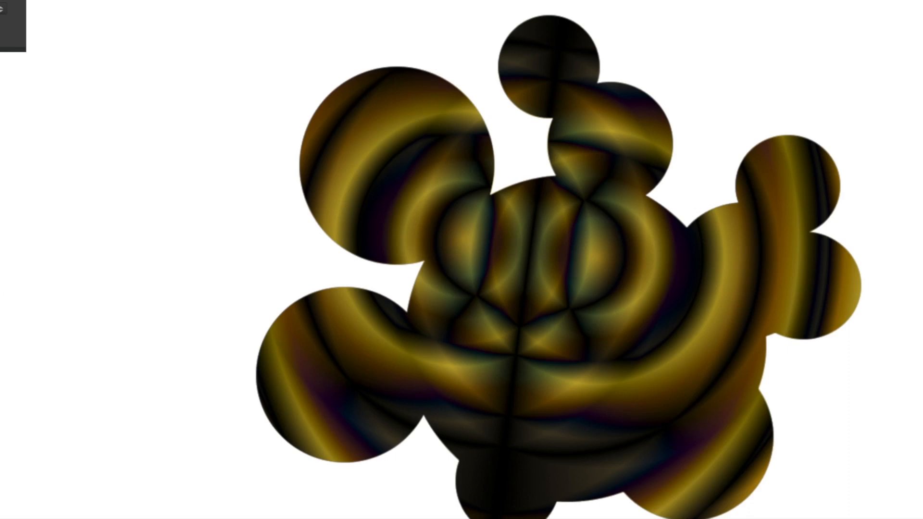
{"action": "left_click_drag", "start_coordinate": [2, 9], "coordinate": [114, 176]}
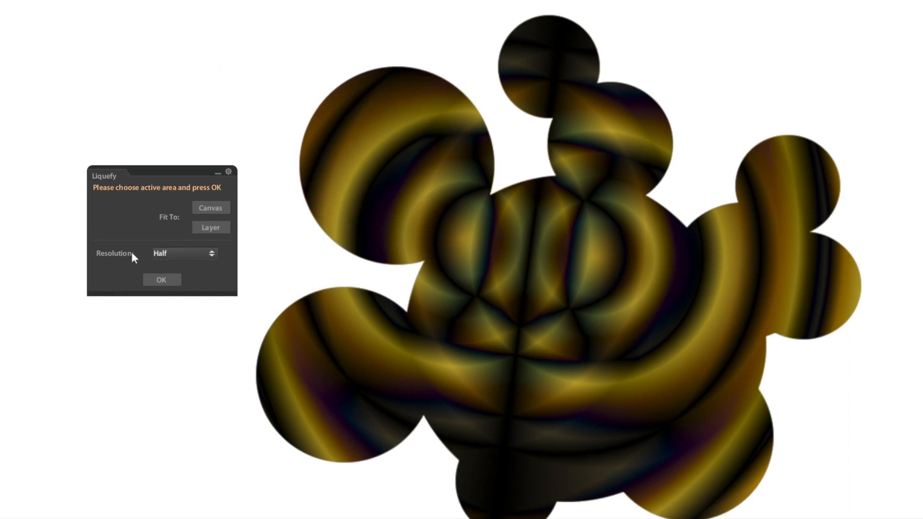
{"action": "left_click", "coordinate": [205, 254]}
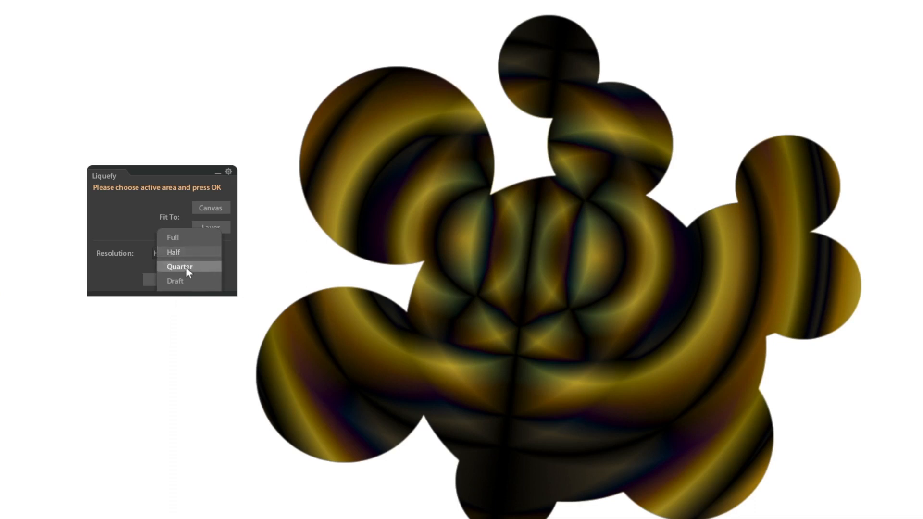
{"action": "left_click", "coordinate": [187, 268]}
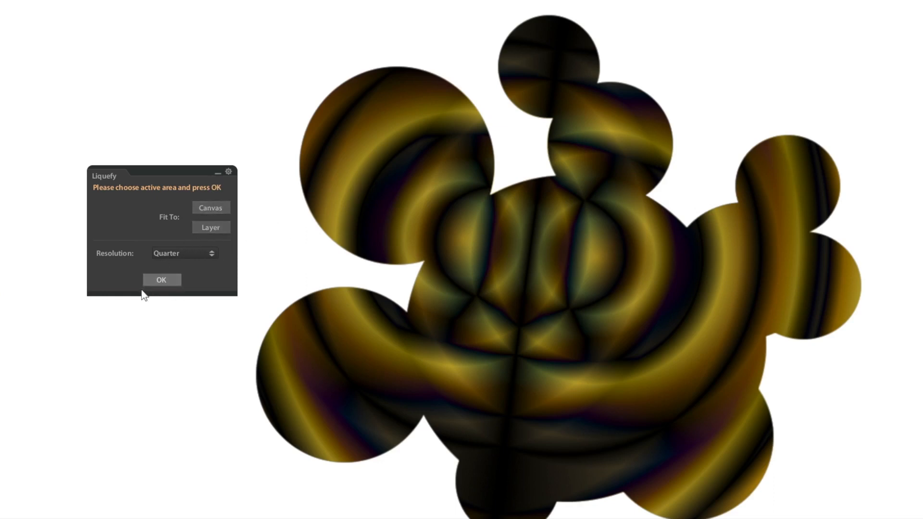
{"action": "left_click", "coordinate": [161, 281]}
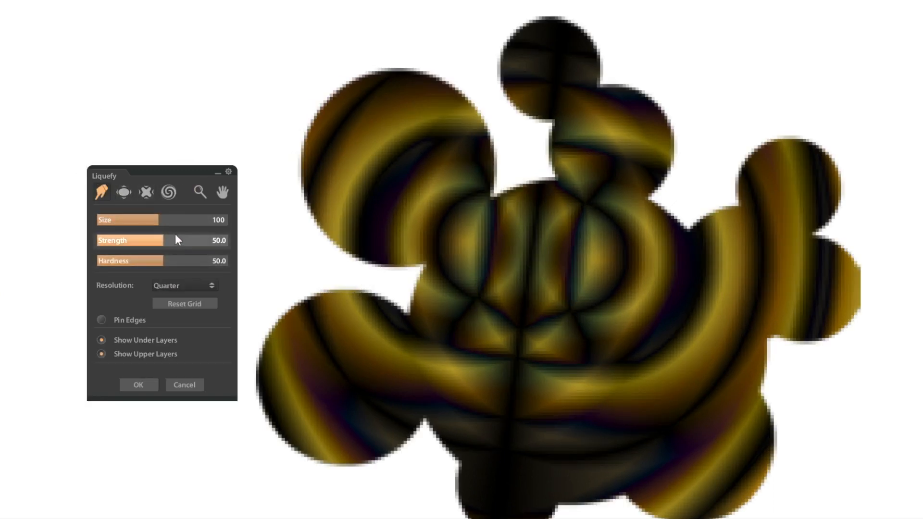
Push the shape's upper-left circle outward into a long wing-like lobe with the size 100 warp brush.
{"action": "left_click_drag", "start_coordinate": [424, 259], "coordinate": [329, 200]}
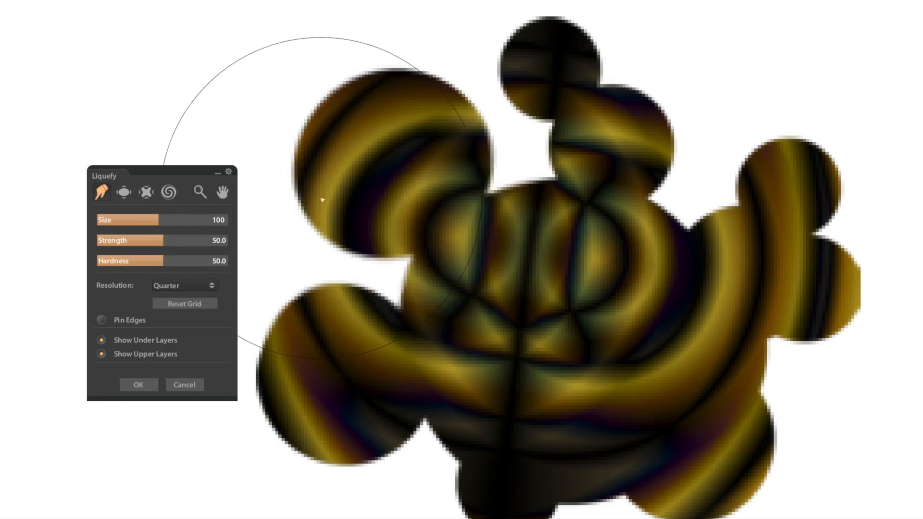
{"action": "mouse_move", "coordinate": [338, 186]}
{"action": "left_mouse_down"}
{"action": "mouse_move", "coordinate": [262, 146]}
{"action": "mouse_move", "coordinate": [219, 103]}
{"action": "left_mouse_up"}
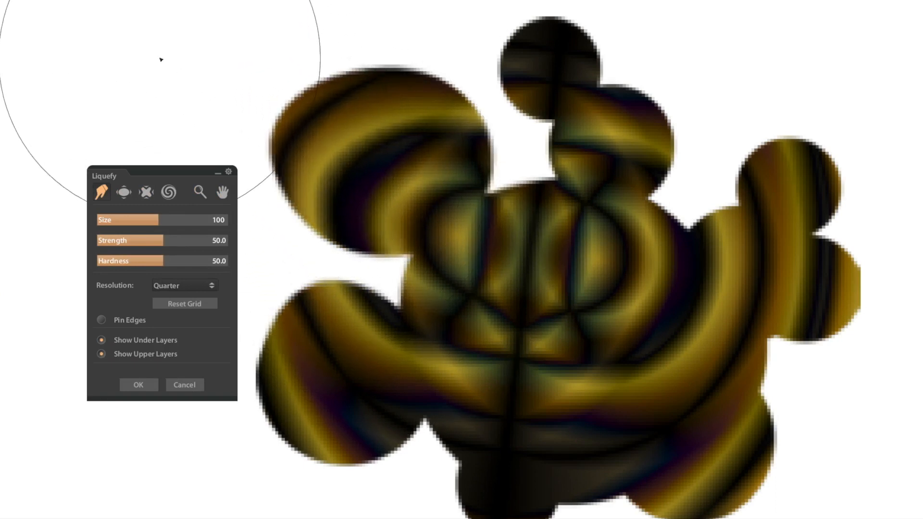
{"action": "left_click_drag", "start_coordinate": [293, 132], "coordinate": [197, 97]}
{"action": "mouse_move", "coordinate": [350, 196]}
{"action": "left_mouse_down"}
{"action": "mouse_move", "coordinate": [255, 136]}
{"action": "mouse_move", "coordinate": [201, 127]}
{"action": "left_mouse_up"}
{"action": "mouse_move", "coordinate": [412, 216]}
{"action": "left_mouse_down"}
{"action": "mouse_move", "coordinate": [214, 48]}
{"action": "mouse_move", "coordinate": [192, 107]}
{"action": "left_mouse_up"}
{"action": "mouse_move", "coordinate": [373, 179]}
{"action": "left_mouse_down"}
{"action": "mouse_move", "coordinate": [346, 154]}
{"action": "mouse_move", "coordinate": [185, 86]}
{"action": "left_mouse_up"}
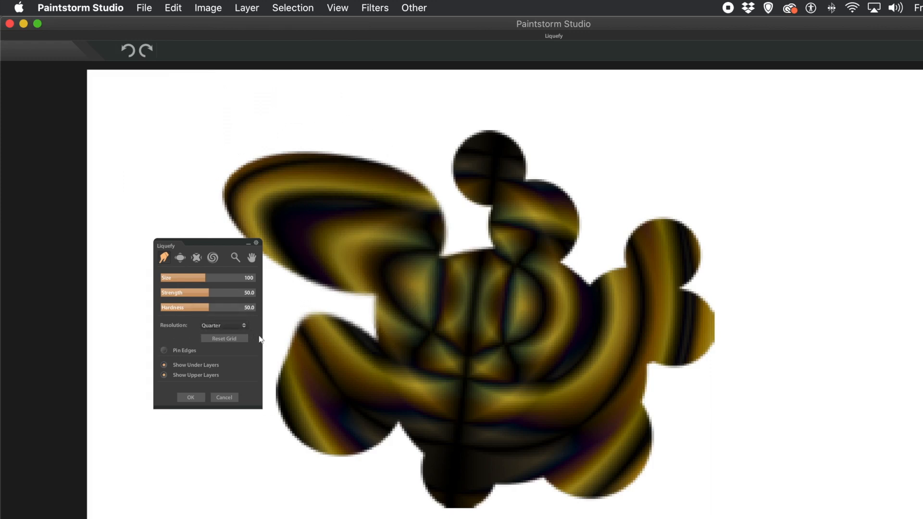
Stretch the shape's lower-left circle outward and down into a second wing, raising the warp strength to 76.6.
{"action": "left_click_drag", "start_coordinate": [325, 389], "coordinate": [240, 425]}
{"action": "left_click_drag", "start_coordinate": [209, 291], "coordinate": [236, 296]}
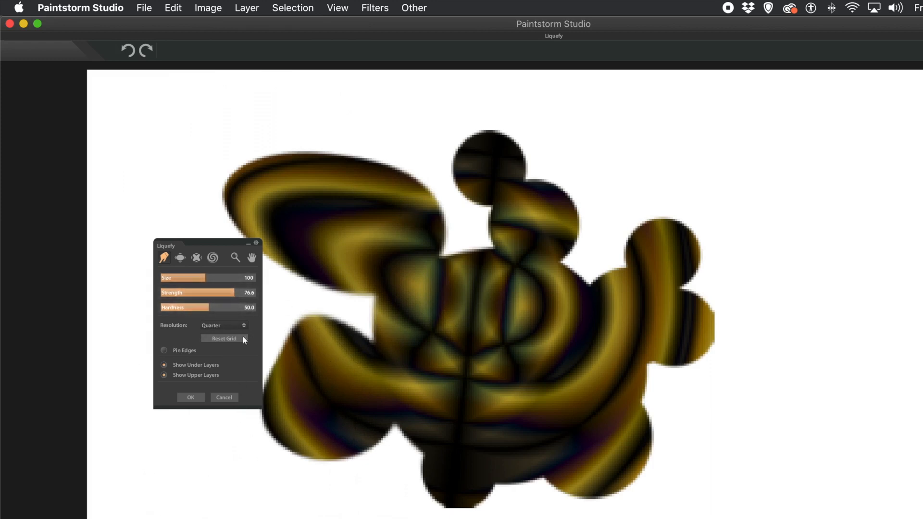
{"action": "left_click_drag", "start_coordinate": [319, 402], "coordinate": [200, 458]}
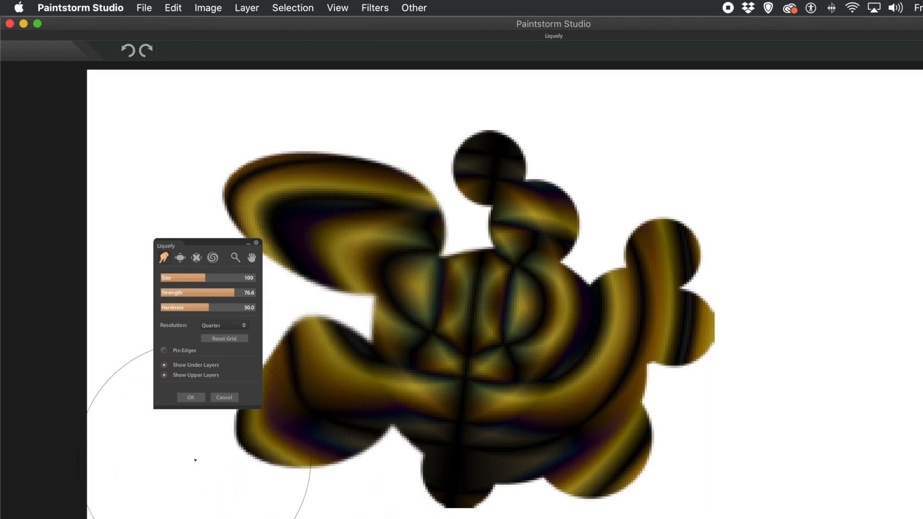
{"action": "mouse_move", "coordinate": [284, 428]}
{"action": "left_mouse_down"}
{"action": "mouse_move", "coordinate": [200, 474]}
{"action": "mouse_move", "coordinate": [205, 467]}
{"action": "left_mouse_up"}
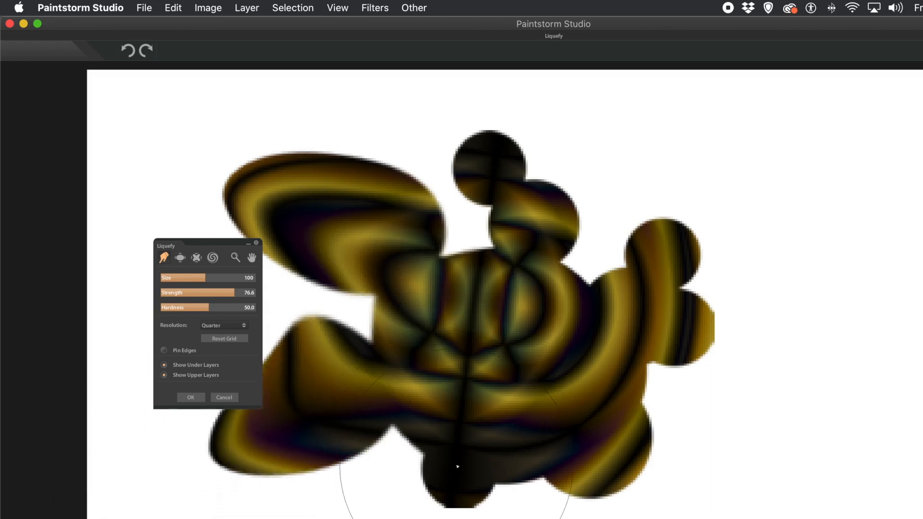
Push the shape's lower edge upward toward its centre with repeated warp strokes.
{"action": "left_click_drag", "start_coordinate": [473, 465], "coordinate": [449, 305]}
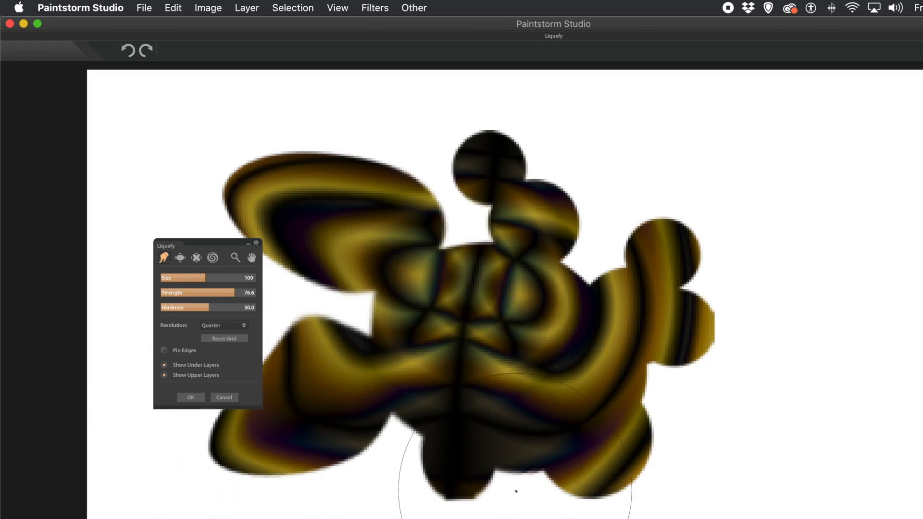
{"action": "left_click_drag", "start_coordinate": [514, 496], "coordinate": [470, 336]}
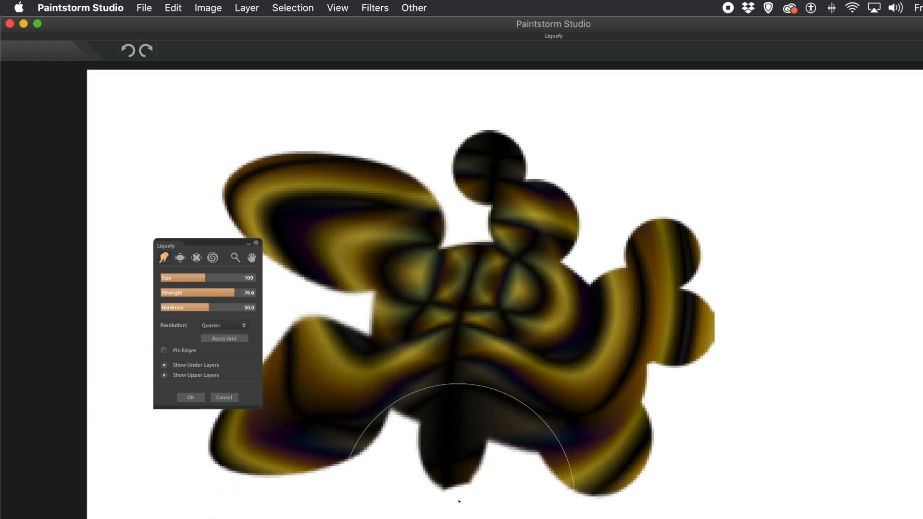
{"action": "left_click_drag", "start_coordinate": [519, 495], "coordinate": [472, 334]}
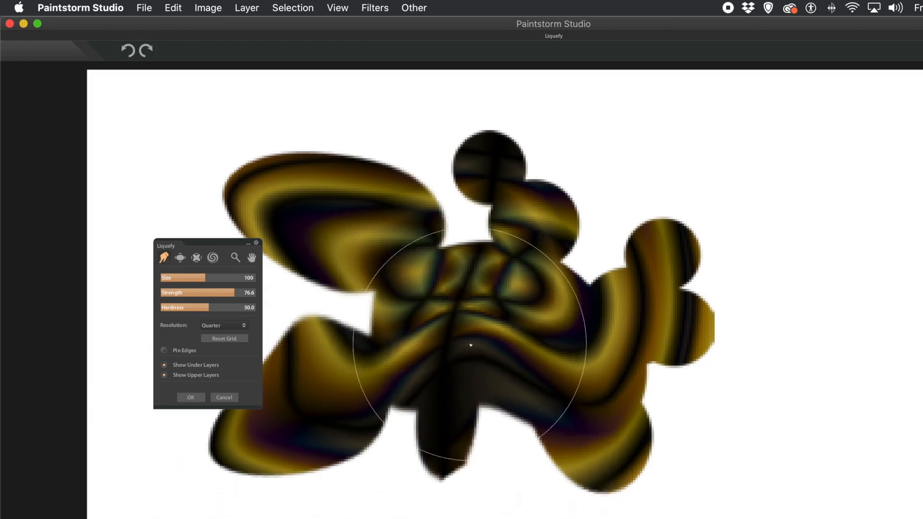
Push the gap between the figure's lower limbs further up and to the right, reducing the warp brush size to 58.2.
{"action": "left_click_drag", "start_coordinate": [509, 459], "coordinate": [525, 334]}
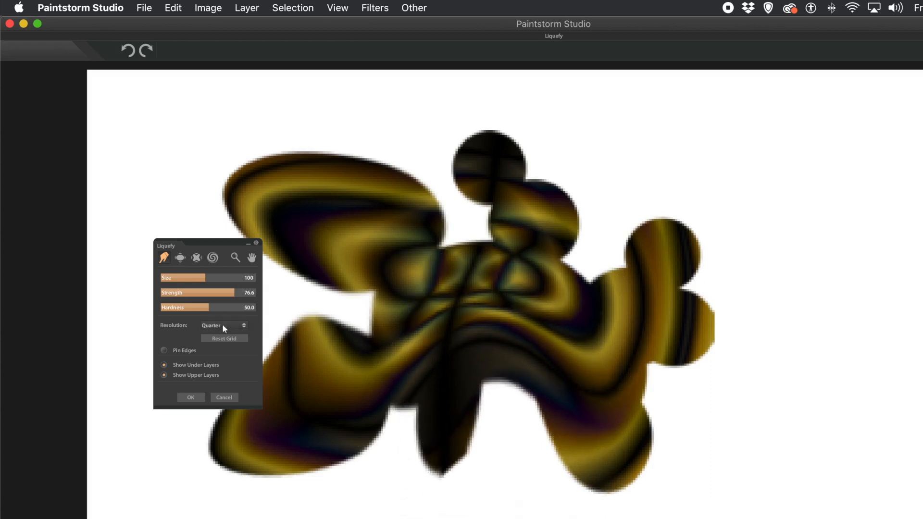
{"action": "left_click_drag", "start_coordinate": [206, 282], "coordinate": [199, 283]}
{"action": "mouse_move", "coordinate": [459, 395]}
{"action": "left_mouse_down"}
{"action": "mouse_move", "coordinate": [494, 379]}
{"action": "mouse_move", "coordinate": [497, 398]}
{"action": "mouse_move", "coordinate": [514, 393]}
{"action": "mouse_move", "coordinate": [561, 320]}
{"action": "left_mouse_up"}
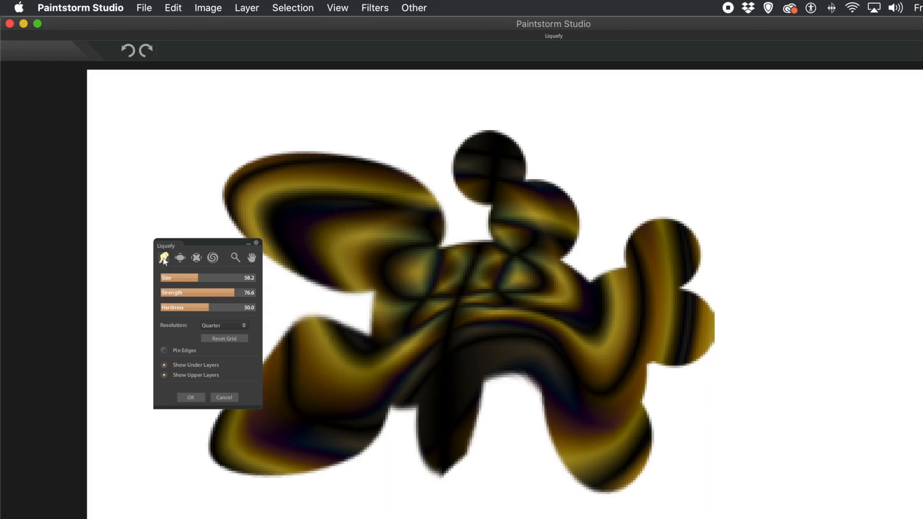
Bulge the centre of the figure's body outward with the bloat brush at size 132.
{"action": "left_click", "coordinate": [181, 259]}
{"action": "left_click", "coordinate": [210, 283]}
{"action": "left_click_drag", "start_coordinate": [210, 282], "coordinate": [212, 283]}
{"action": "mouse_move", "coordinate": [466, 324]}
{"action": "left_mouse_down"}
{"action": "mouse_move", "coordinate": [477, 324]}
{"action": "mouse_move", "coordinate": [457, 344]}
{"action": "mouse_move", "coordinate": [499, 305]}
{"action": "mouse_move", "coordinate": [524, 324]}
{"action": "mouse_move", "coordinate": [464, 301]}
{"action": "left_mouse_up"}
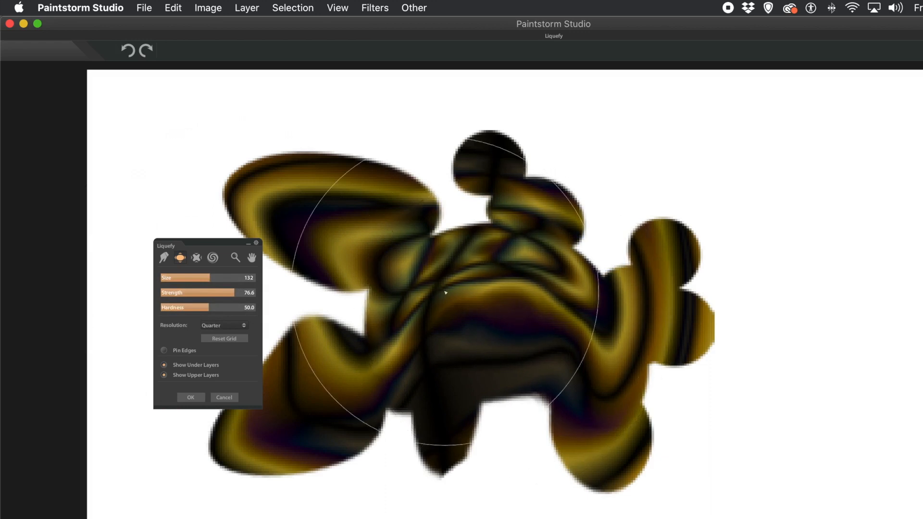
Swirl the right side and lower middle of the figure's body with the size 132 twirl brush.
{"action": "left_click", "coordinate": [213, 258]}
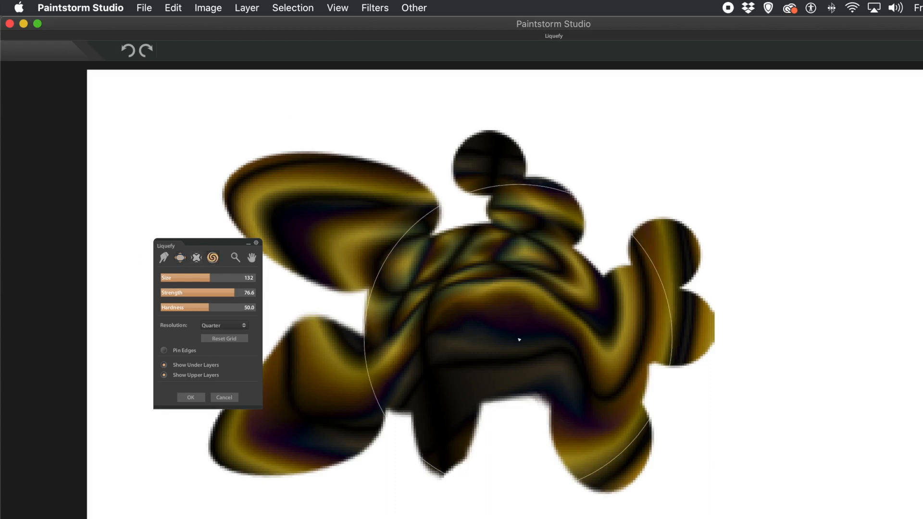
{"action": "mouse_move", "coordinate": [573, 356]}
{"action": "left_mouse_down"}
{"action": "mouse_move", "coordinate": [582, 317]}
{"action": "mouse_move", "coordinate": [541, 303]}
{"action": "mouse_move", "coordinate": [527, 317]}
{"action": "mouse_move", "coordinate": [576, 320]}
{"action": "mouse_move", "coordinate": [560, 308]}
{"action": "mouse_move", "coordinate": [568, 319]}
{"action": "mouse_move", "coordinate": [583, 301]}
{"action": "mouse_move", "coordinate": [568, 315]}
{"action": "mouse_move", "coordinate": [595, 317]}
{"action": "mouse_move", "coordinate": [545, 306]}
{"action": "mouse_move", "coordinate": [563, 274]}
{"action": "mouse_move", "coordinate": [495, 262]}
{"action": "mouse_move", "coordinate": [515, 282]}
{"action": "mouse_move", "coordinate": [459, 309]}
{"action": "mouse_move", "coordinate": [478, 295]}
{"action": "mouse_move", "coordinate": [453, 320]}
{"action": "mouse_move", "coordinate": [488, 323]}
{"action": "mouse_move", "coordinate": [439, 305]}
{"action": "mouse_move", "coordinate": [449, 301]}
{"action": "mouse_move", "coordinate": [439, 391]}
{"action": "left_mouse_up"}
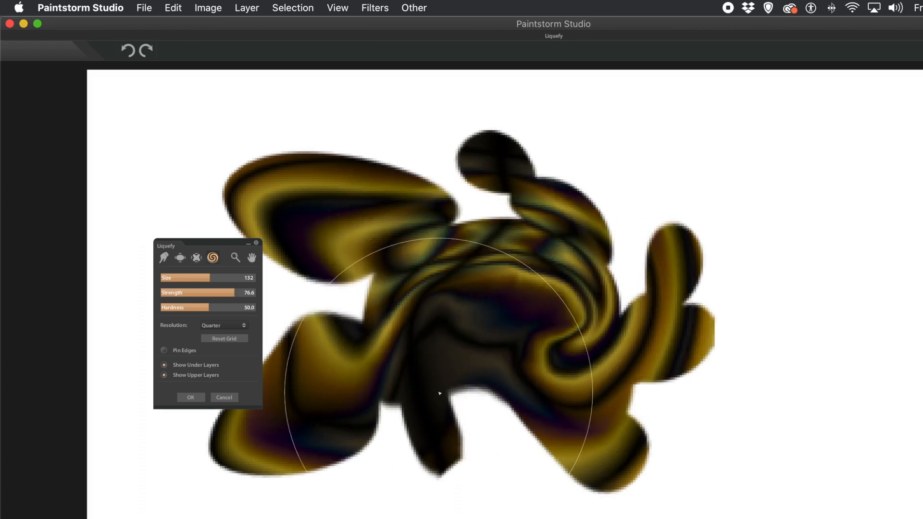
{"action": "mouse_move", "coordinate": [479, 420]}
{"action": "left_mouse_down"}
{"action": "mouse_move", "coordinate": [482, 336]}
{"action": "mouse_move", "coordinate": [483, 361]}
{"action": "mouse_move", "coordinate": [463, 390]}
{"action": "left_mouse_up"}
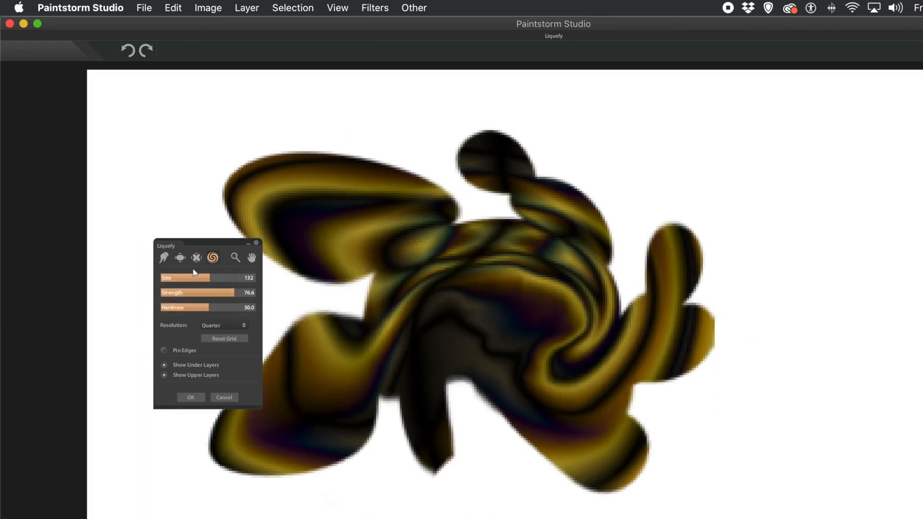
Curl the inner edge of the lower-right leg and the end of the right arm with the twirl brush at size 64.6.
{"action": "left_click", "coordinate": [202, 279]}
{"action": "left_click_drag", "start_coordinate": [203, 280], "coordinate": [199, 280]}
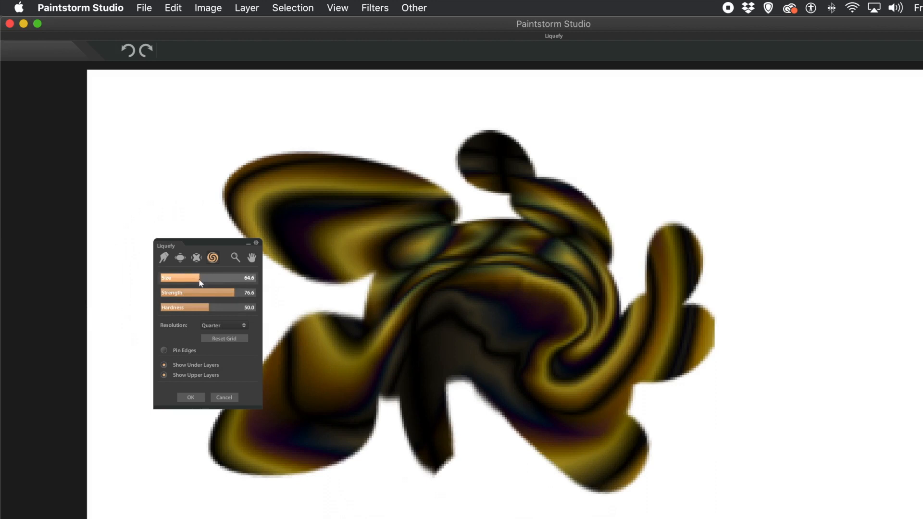
{"action": "mouse_move", "coordinate": [497, 431]}
{"action": "left_mouse_down"}
{"action": "mouse_move", "coordinate": [547, 457]}
{"action": "mouse_move", "coordinate": [519, 449]}
{"action": "mouse_move", "coordinate": [534, 437]}
{"action": "mouse_move", "coordinate": [517, 456]}
{"action": "mouse_move", "coordinate": [536, 465]}
{"action": "mouse_move", "coordinate": [539, 447]}
{"action": "mouse_move", "coordinate": [524, 461]}
{"action": "mouse_move", "coordinate": [539, 449]}
{"action": "mouse_move", "coordinate": [521, 452]}
{"action": "mouse_move", "coordinate": [542, 435]}
{"action": "mouse_move", "coordinate": [544, 453]}
{"action": "mouse_move", "coordinate": [520, 451]}
{"action": "mouse_move", "coordinate": [529, 452]}
{"action": "mouse_move", "coordinate": [543, 433]}
{"action": "left_mouse_up"}
{"action": "mouse_move", "coordinate": [648, 389]}
{"action": "left_mouse_down"}
{"action": "mouse_move", "coordinate": [637, 356]}
{"action": "mouse_move", "coordinate": [709, 374]}
{"action": "mouse_move", "coordinate": [687, 364]}
{"action": "mouse_move", "coordinate": [707, 351]}
{"action": "mouse_move", "coordinate": [707, 359]}
{"action": "mouse_move", "coordinate": [684, 341]}
{"action": "mouse_move", "coordinate": [695, 345]}
{"action": "mouse_move", "coordinate": [690, 330]}
{"action": "mouse_move", "coordinate": [703, 347]}
{"action": "mouse_move", "coordinate": [700, 335]}
{"action": "mouse_move", "coordinate": [664, 323]}
{"action": "mouse_move", "coordinate": [697, 330]}
{"action": "left_mouse_up"}
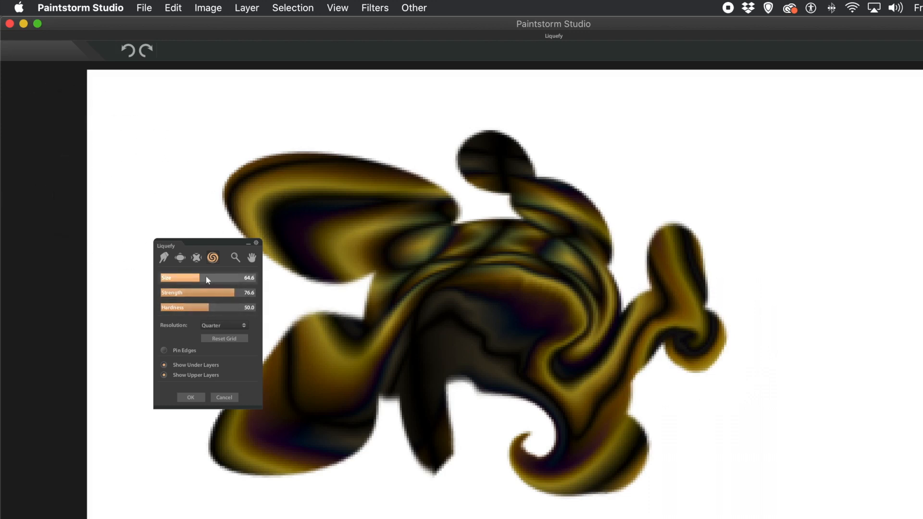
Add finer swirls along the right arm with the twirl brush at size 39.1, and apply the warp.
{"action": "left_click_drag", "start_coordinate": [201, 277], "coordinate": [194, 281]}
{"action": "mouse_move", "coordinate": [552, 354]}
{"action": "left_mouse_down"}
{"action": "mouse_move", "coordinate": [620, 327]}
{"action": "mouse_move", "coordinate": [678, 373]}
{"action": "mouse_move", "coordinate": [657, 339]}
{"action": "mouse_move", "coordinate": [678, 339]}
{"action": "mouse_move", "coordinate": [661, 323]}
{"action": "mouse_move", "coordinate": [665, 310]}
{"action": "mouse_move", "coordinate": [675, 312]}
{"action": "left_mouse_up"}
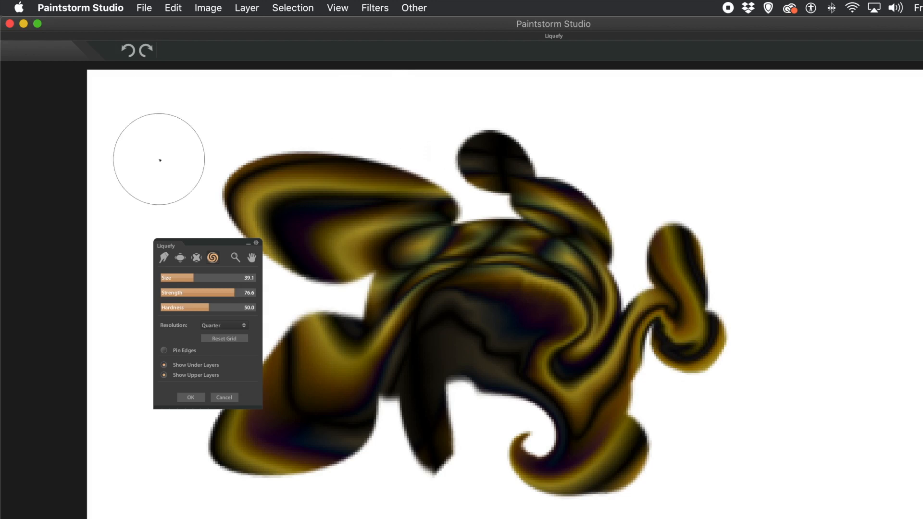
{"action": "left_click", "coordinate": [191, 397]}
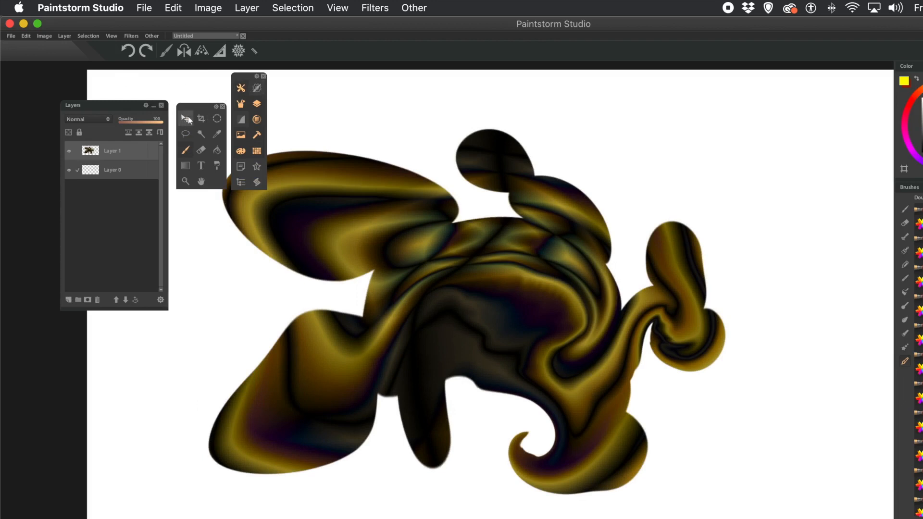
Move the figure to the canvas's upper-left corner and place two duplicates of its layer, one below it and one to its right.
{"action": "left_click", "coordinate": [185, 119]}
{"action": "mouse_move", "coordinate": [472, 277]}
{"action": "left_mouse_down"}
{"action": "mouse_move", "coordinate": [409, 322]}
{"action": "mouse_move", "coordinate": [354, 339]}
{"action": "mouse_move", "coordinate": [370, 242]}
{"action": "mouse_move", "coordinate": [435, 215]}
{"action": "mouse_move", "coordinate": [330, 200]}
{"action": "left_mouse_up"}
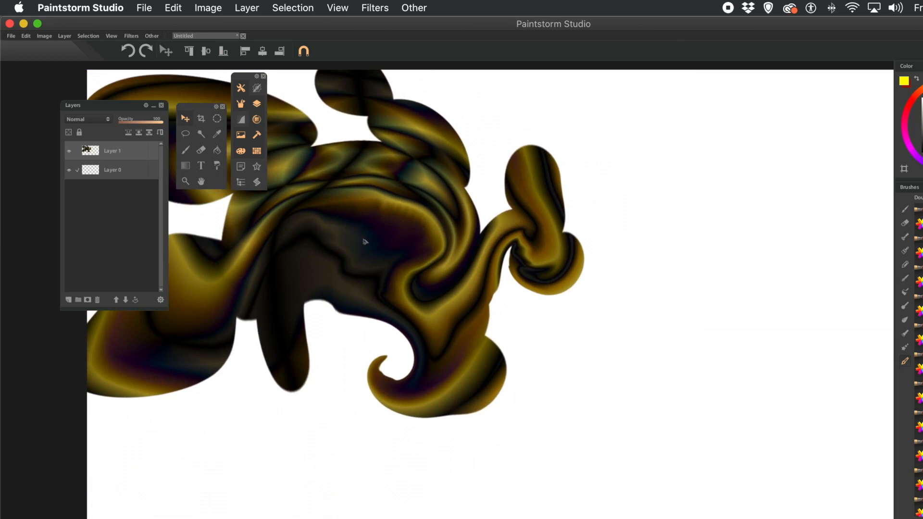
{"action": "key", "text": "super+j"}
{"action": "left_click_drag", "start_coordinate": [365, 242], "coordinate": [408, 369]}
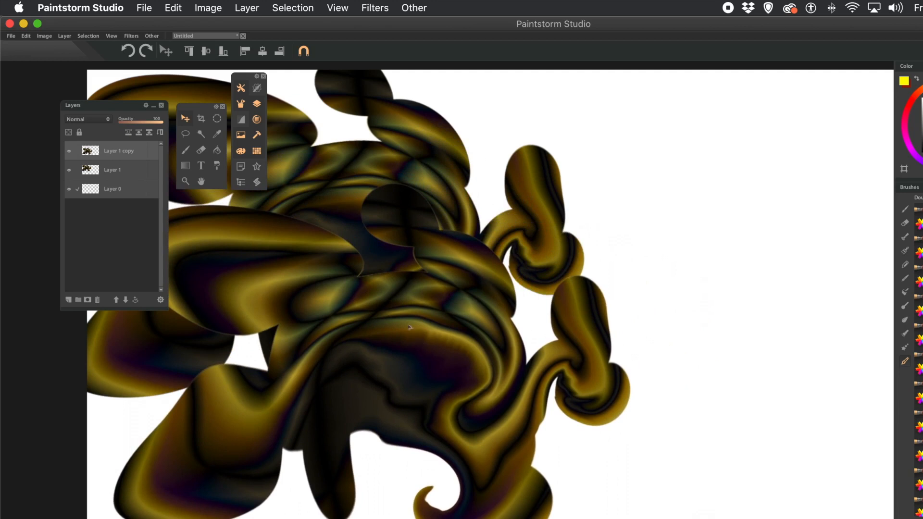
{"action": "key", "text": "super+j"}
{"action": "left_click_drag", "start_coordinate": [410, 327], "coordinate": [530, 204]}
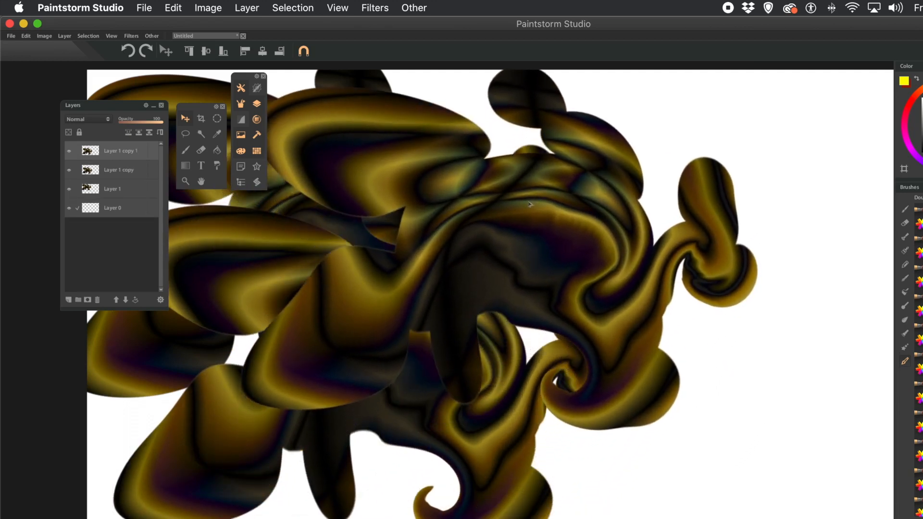
Spread eight more overlapping duplicates of the figure across the canvas, leaving part of the right side white.
{"action": "left_click_drag", "start_coordinate": [527, 212], "coordinate": [591, 495]}
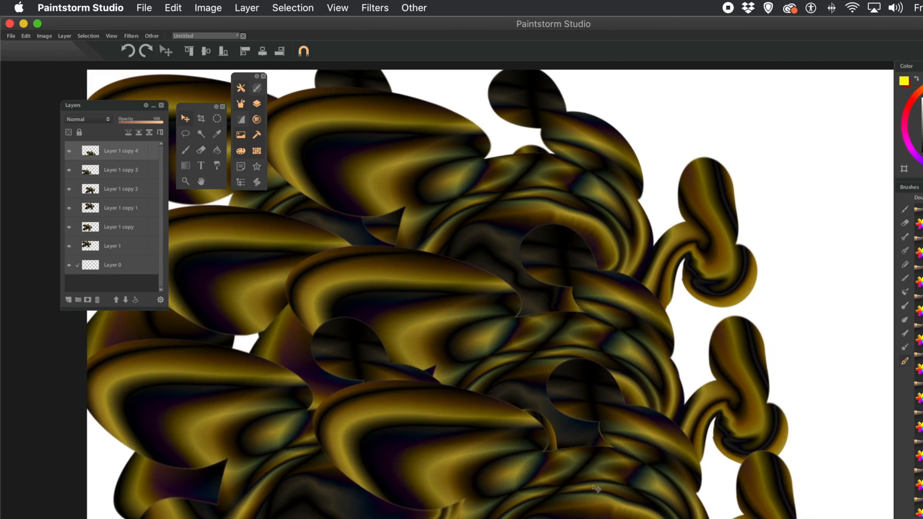
{"action": "left_click_drag", "start_coordinate": [593, 493], "coordinate": [730, 296]}
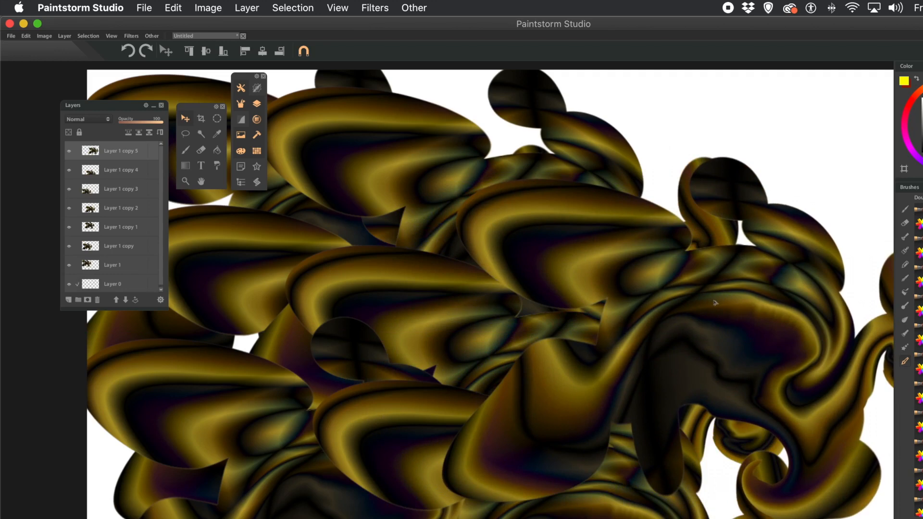
{"action": "left_click_drag", "start_coordinate": [716, 305], "coordinate": [293, 186]}
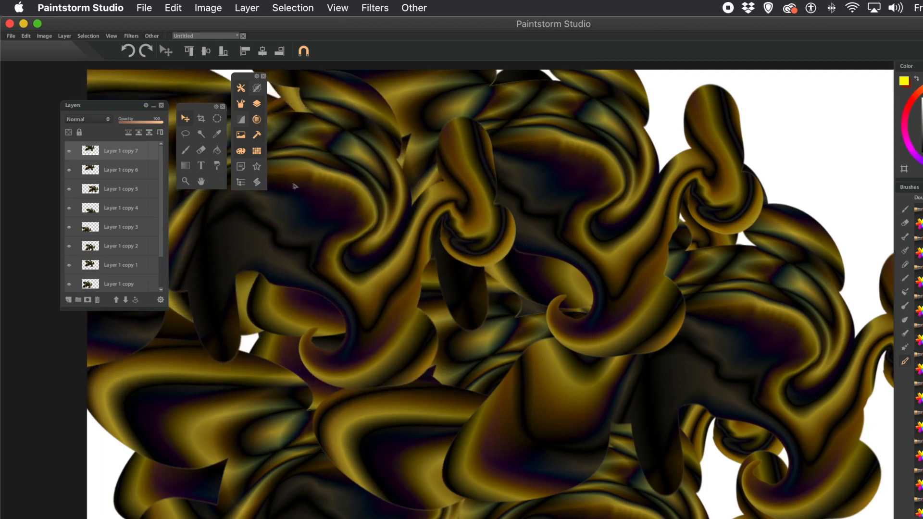
{"action": "left_click_drag", "start_coordinate": [356, 222], "coordinate": [265, 364]}
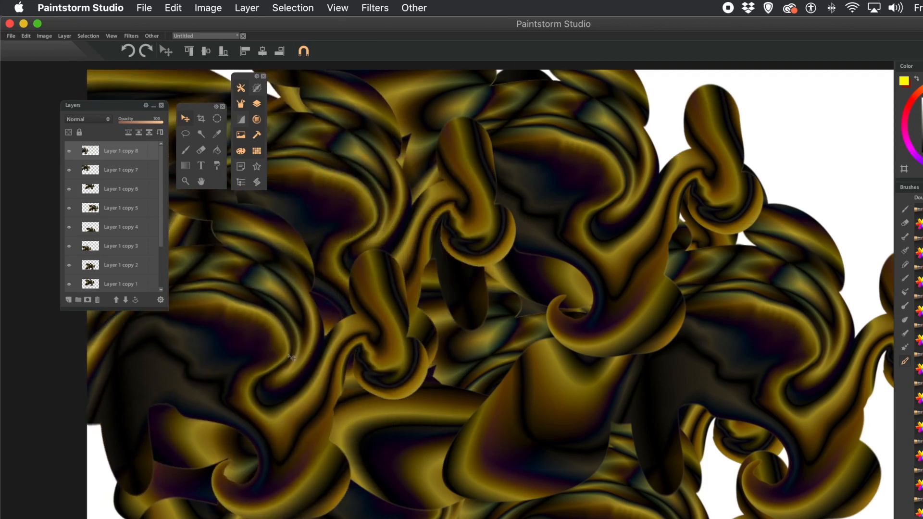
{"action": "left_click_drag", "start_coordinate": [248, 331], "coordinate": [206, 470]}
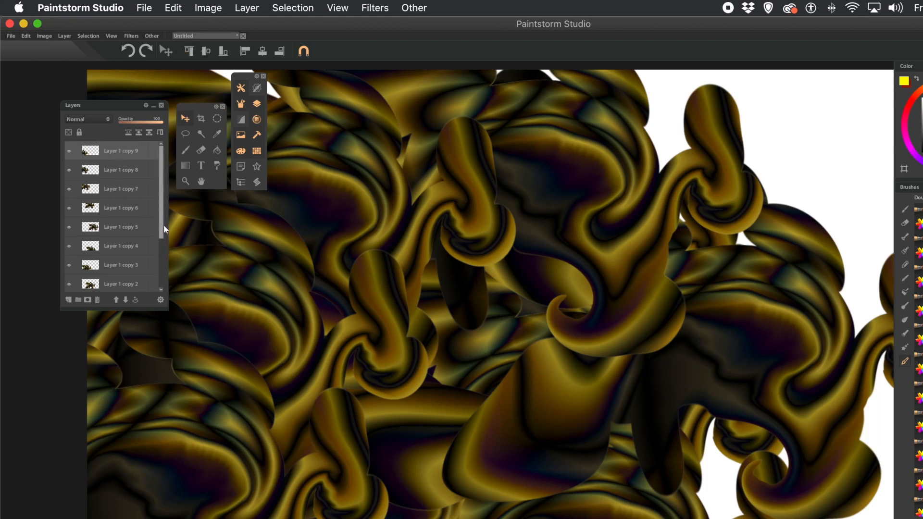
Merge all the figure copies down into Layer 0.
{"action": "left_click_drag", "start_coordinate": [162, 228], "coordinate": [165, 280]}
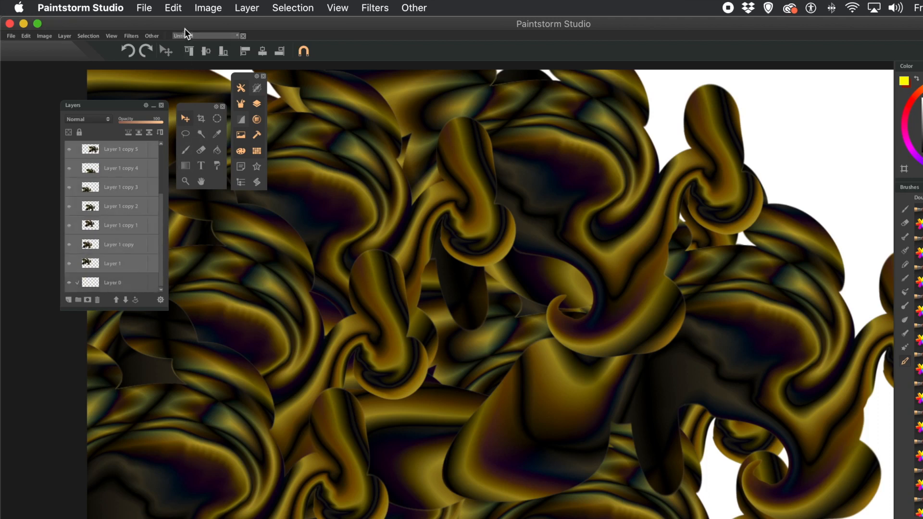
{"action": "left_click", "coordinate": [247, 8]}
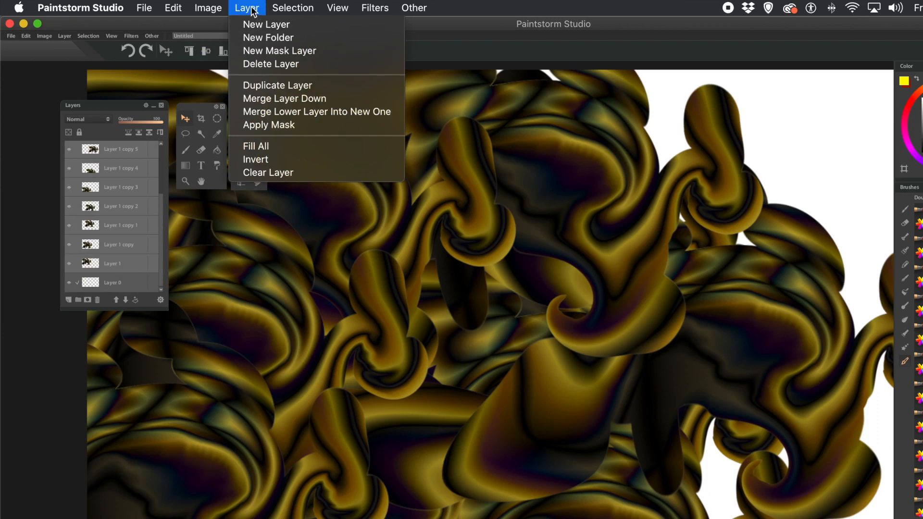
{"action": "left_click", "coordinate": [269, 98]}
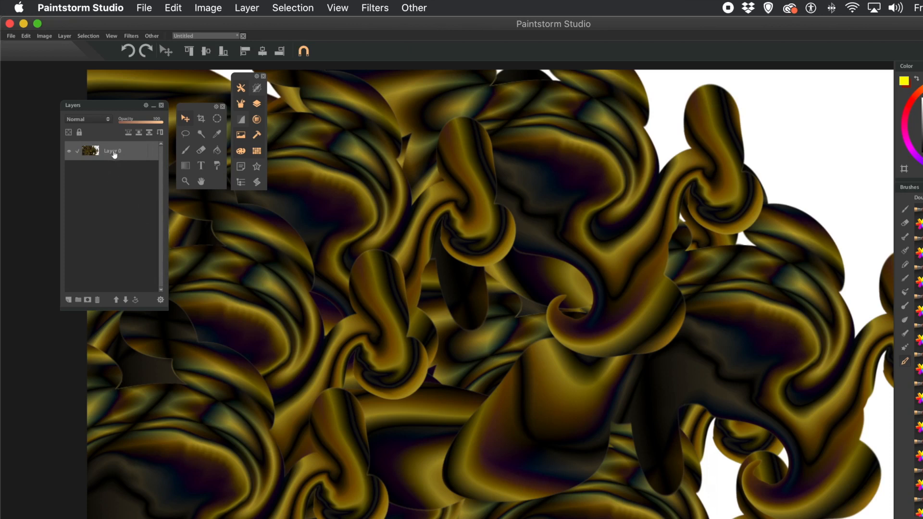
Start the Warp filter on the merged layer with its resolution set to Quarter.
{"action": "left_click", "coordinate": [377, 13]}
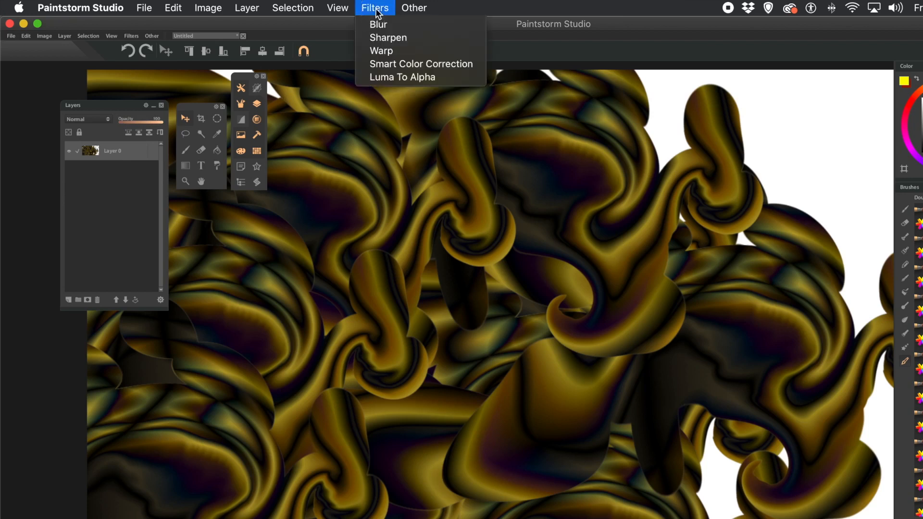
{"action": "left_click", "coordinate": [385, 53]}
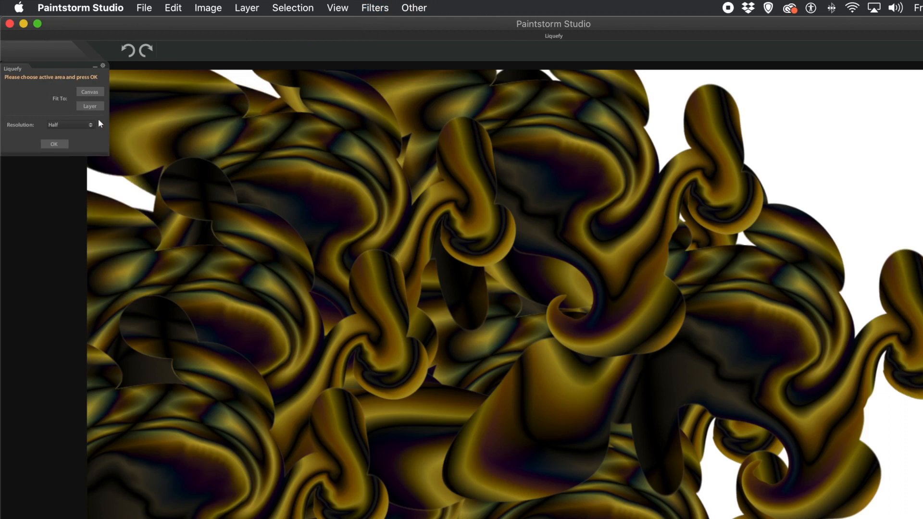
{"action": "left_click", "coordinate": [71, 125]}
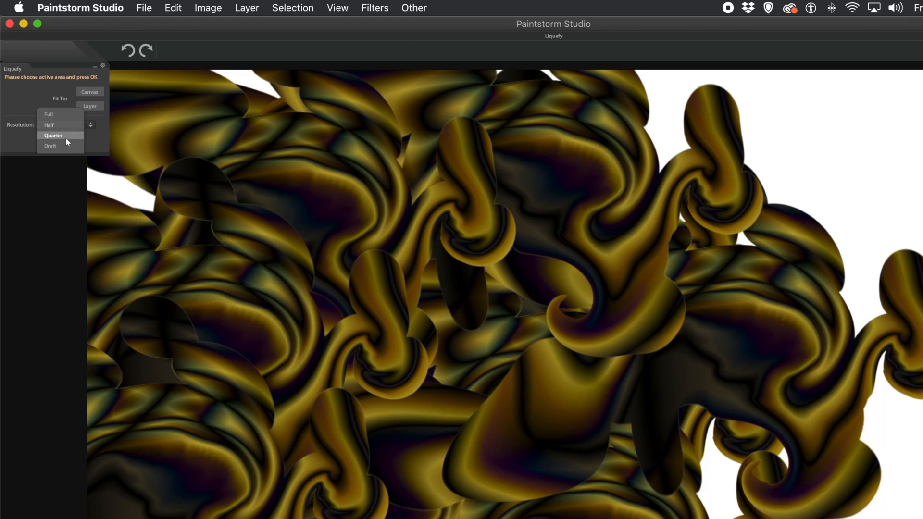
{"action": "left_click", "coordinate": [58, 144]}
Push the middle of the pattern to the right with the warp brush at size 198.
{"action": "mouse_move", "coordinate": [241, 208]}
{"action": "left_mouse_down"}
{"action": "mouse_move", "coordinate": [360, 268]}
{"action": "mouse_move", "coordinate": [385, 303]}
{"action": "mouse_move", "coordinate": [416, 305]}
{"action": "left_mouse_up"}
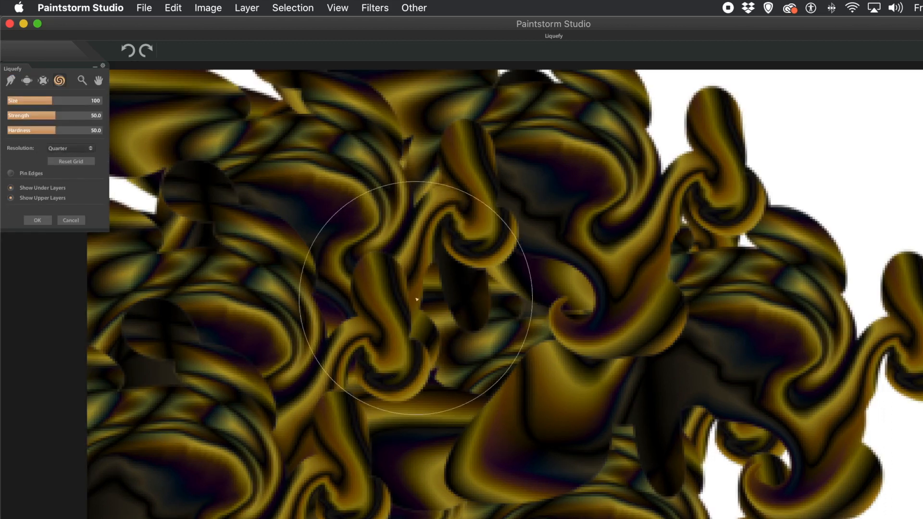
{"action": "left_click", "coordinate": [12, 80]}
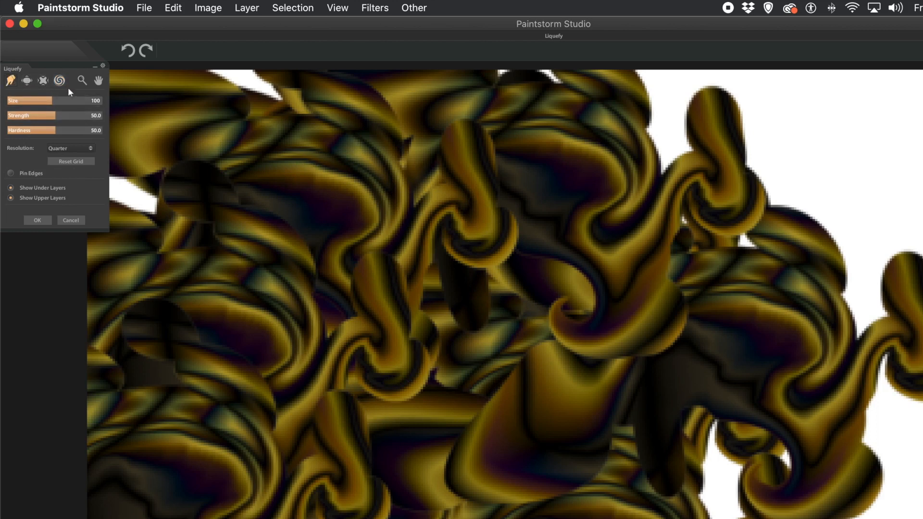
{"action": "left_click_drag", "start_coordinate": [59, 101], "coordinate": [79, 101]}
{"action": "mouse_move", "coordinate": [366, 291]}
{"action": "left_mouse_down"}
{"action": "mouse_move", "coordinate": [540, 289]}
{"action": "mouse_move", "coordinate": [514, 287]}
{"action": "left_mouse_up"}
{"action": "left_click_drag", "start_coordinate": [340, 298], "coordinate": [659, 305]}
{"action": "mouse_move", "coordinate": [535, 334]}
{"action": "left_mouse_down"}
{"action": "mouse_move", "coordinate": [490, 355]}
{"action": "mouse_move", "coordinate": [331, 293]}
{"action": "mouse_move", "coordinate": [241, 200]}
{"action": "left_mouse_up"}
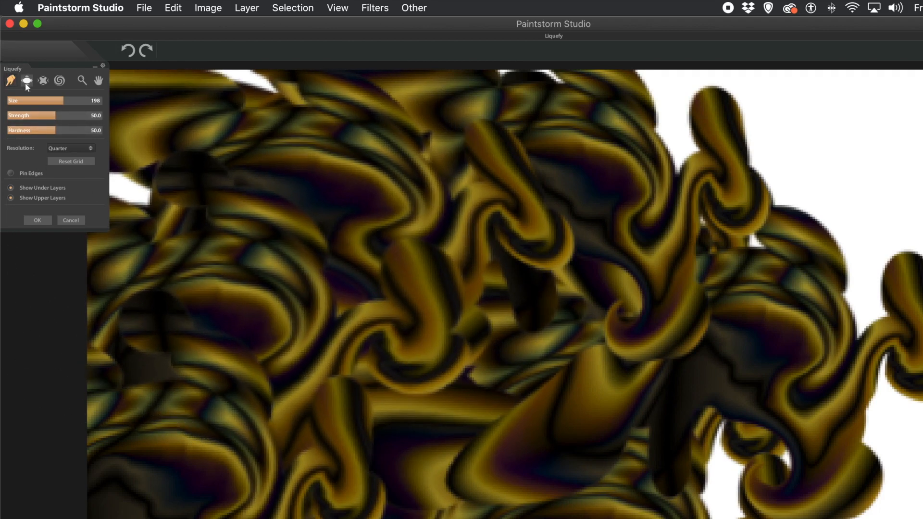
Swirl the left and central parts of the pattern with the twirl brush, setting strength 79.1 and hardness 17.1, and apply the warp.
{"action": "left_click", "coordinate": [60, 81]}
{"action": "mouse_move", "coordinate": [344, 293]}
{"action": "left_mouse_down"}
{"action": "mouse_move", "coordinate": [365, 274]}
{"action": "mouse_move", "coordinate": [433, 340]}
{"action": "mouse_move", "coordinate": [351, 312]}
{"action": "mouse_move", "coordinate": [289, 260]}
{"action": "left_mouse_up"}
{"action": "left_click_drag", "start_coordinate": [59, 117], "coordinate": [80, 118]}
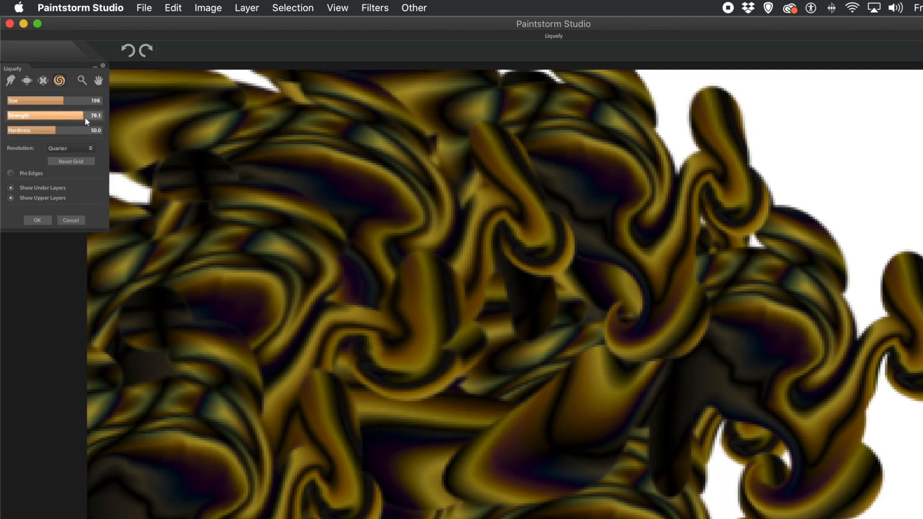
{"action": "left_click_drag", "start_coordinate": [33, 131], "coordinate": [26, 131]}
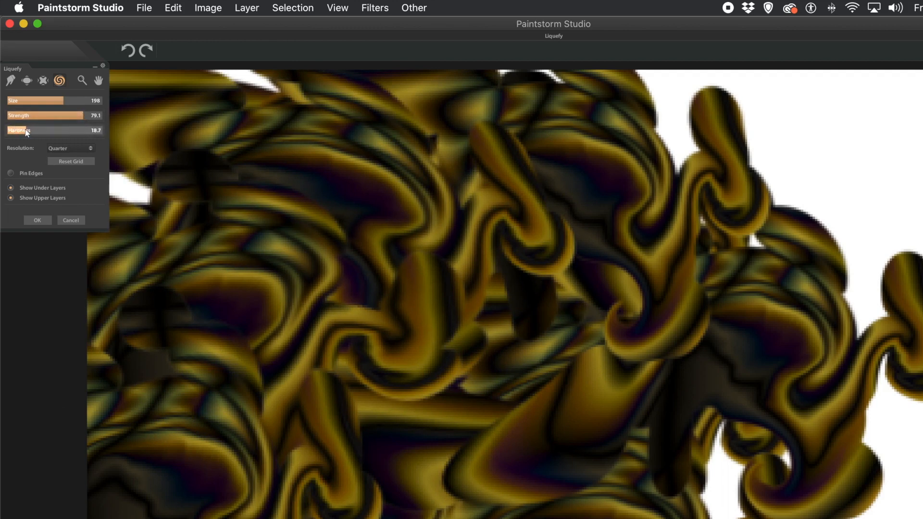
{"action": "mouse_move", "coordinate": [292, 299]}
{"action": "left_mouse_down"}
{"action": "mouse_move", "coordinate": [398, 293]}
{"action": "mouse_move", "coordinate": [406, 301]}
{"action": "mouse_move", "coordinate": [390, 307]}
{"action": "mouse_move", "coordinate": [363, 288]}
{"action": "mouse_move", "coordinate": [514, 307]}
{"action": "mouse_move", "coordinate": [567, 323]}
{"action": "mouse_move", "coordinate": [596, 359]}
{"action": "mouse_move", "coordinate": [572, 466]}
{"action": "mouse_move", "coordinate": [533, 510]}
{"action": "mouse_move", "coordinate": [579, 517]}
{"action": "mouse_move", "coordinate": [417, 483]}
{"action": "mouse_move", "coordinate": [360, 517]}
{"action": "mouse_move", "coordinate": [229, 518]}
{"action": "mouse_move", "coordinate": [256, 518]}
{"action": "mouse_move", "coordinate": [237, 495]}
{"action": "mouse_move", "coordinate": [289, 518]}
{"action": "mouse_move", "coordinate": [342, 518]}
{"action": "mouse_move", "coordinate": [267, 518]}
{"action": "mouse_move", "coordinate": [281, 393]}
{"action": "mouse_move", "coordinate": [236, 404]}
{"action": "mouse_move", "coordinate": [274, 518]}
{"action": "mouse_move", "coordinate": [151, 518]}
{"action": "mouse_move", "coordinate": [195, 518]}
{"action": "left_mouse_up"}
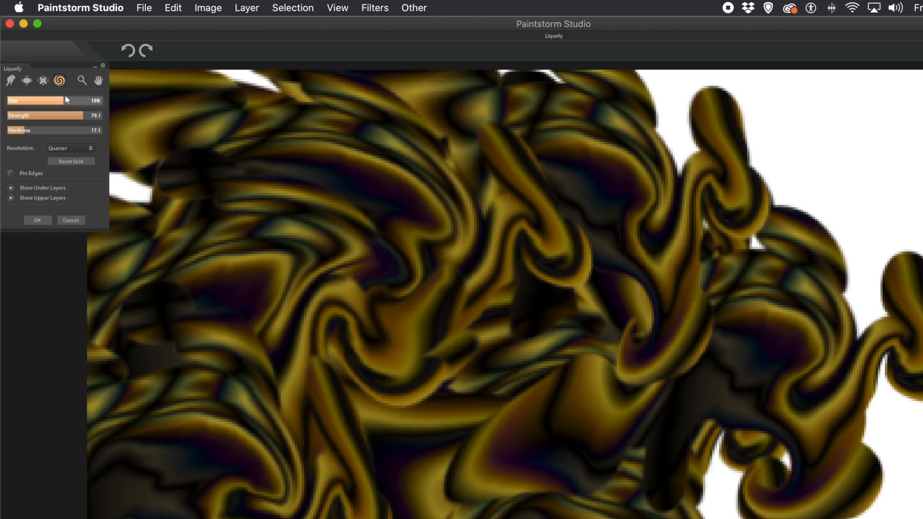
{"action": "left_click", "coordinate": [38, 224]}
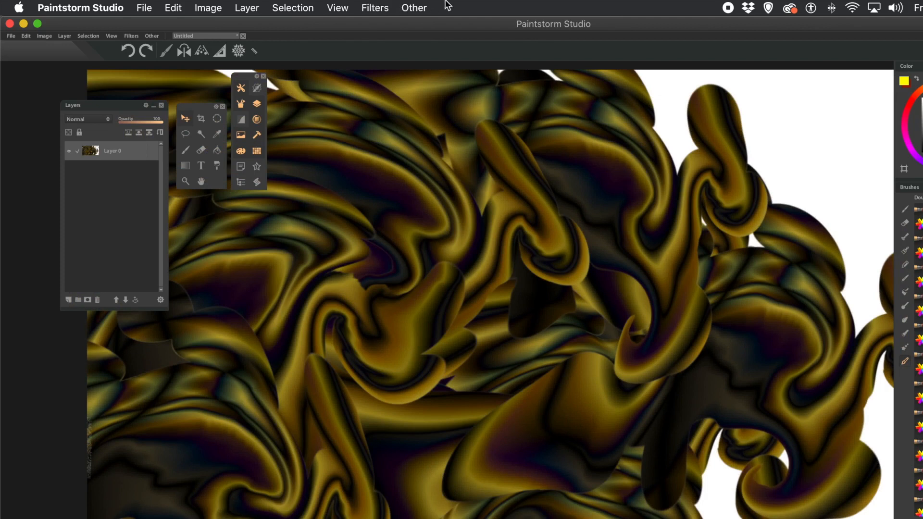
Apply Smart Color Correction to the merged layer with Temperature 92.4 and Brightness 64.4.
{"action": "left_click", "coordinate": [375, 8]}
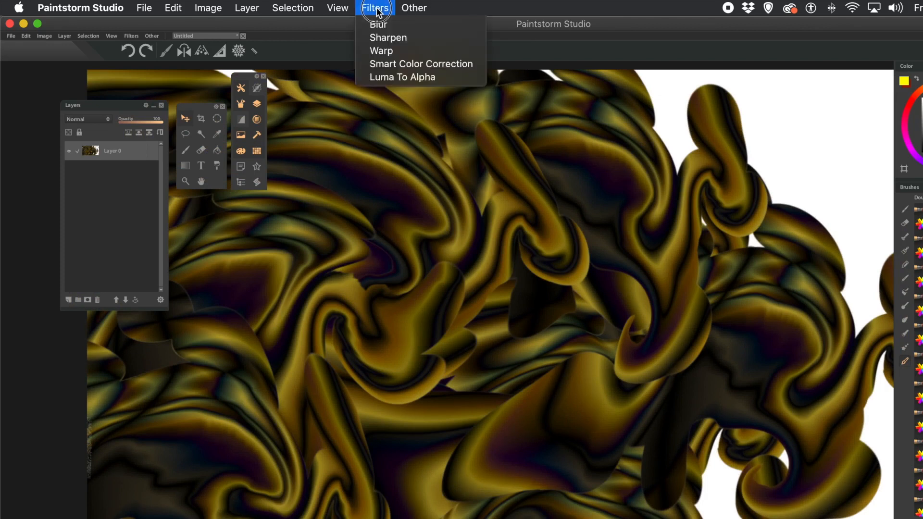
{"action": "left_click", "coordinate": [394, 65]}
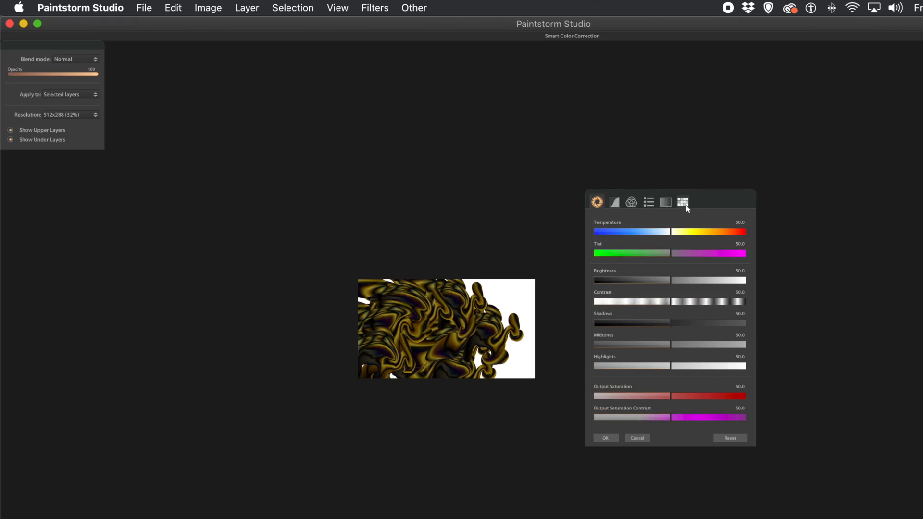
{"action": "left_click_drag", "start_coordinate": [670, 232], "coordinate": [731, 233]}
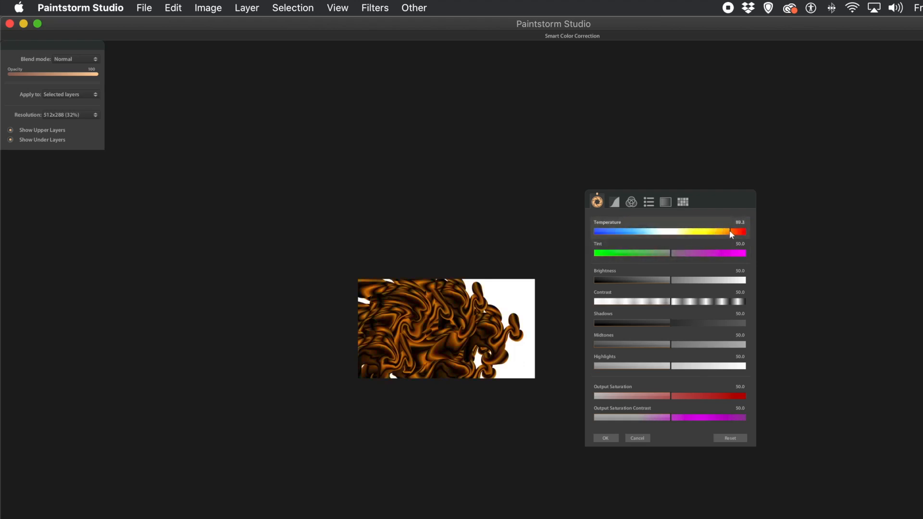
{"action": "left_click_drag", "start_coordinate": [730, 230], "coordinate": [735, 230]}
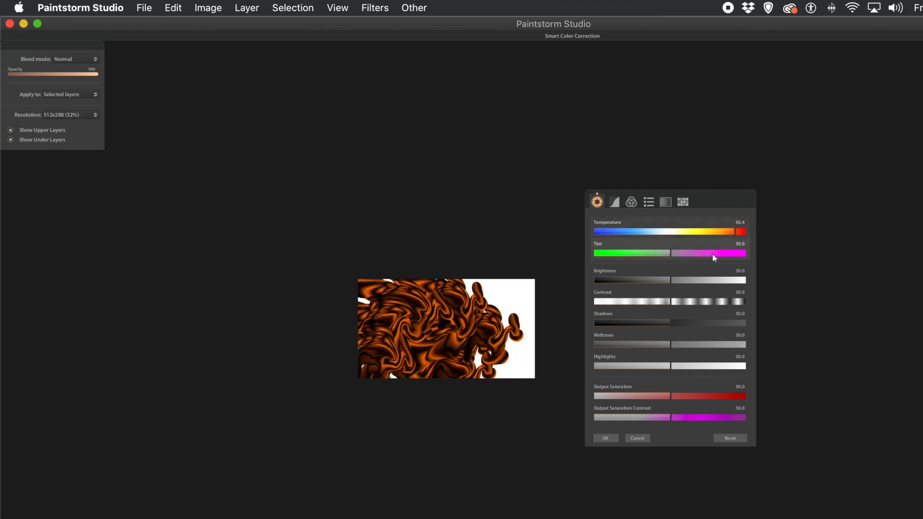
{"action": "left_click_drag", "start_coordinate": [668, 282], "coordinate": [693, 283]}
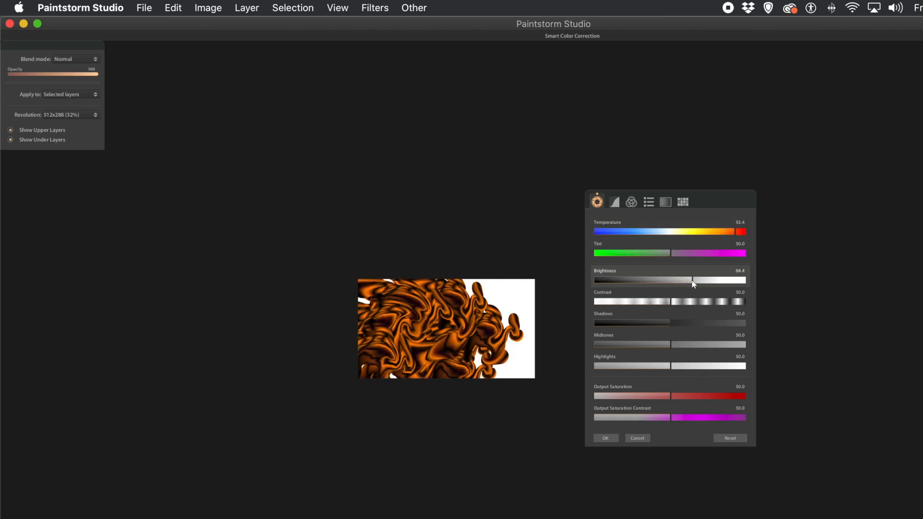
{"action": "left_click", "coordinate": [609, 439]}
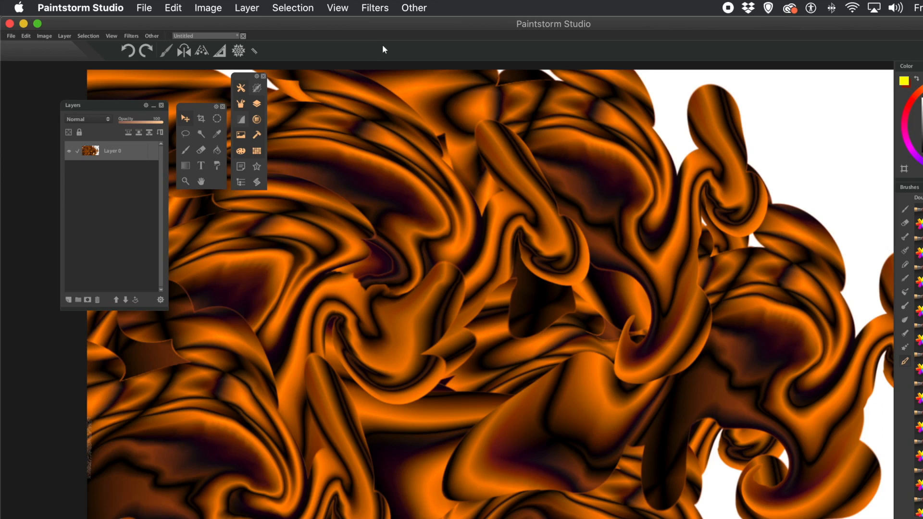
{"action": "left_click", "coordinate": [730, 10]}
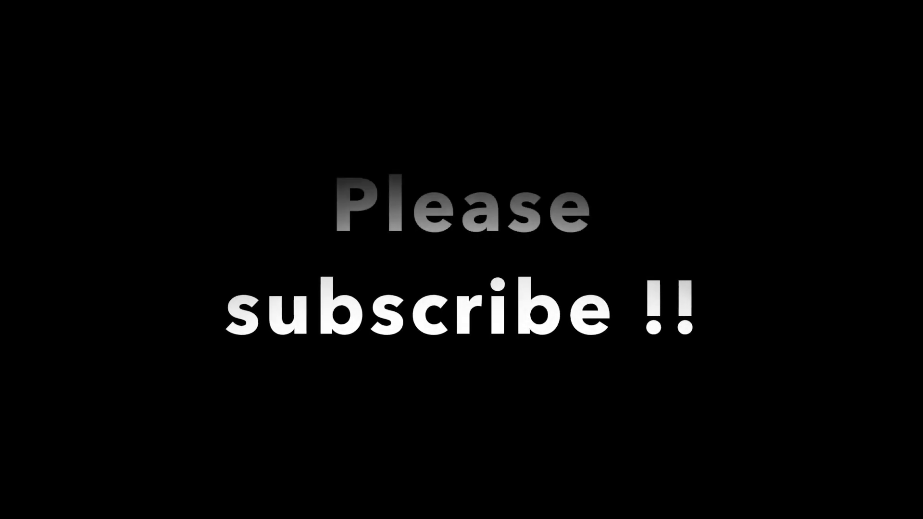